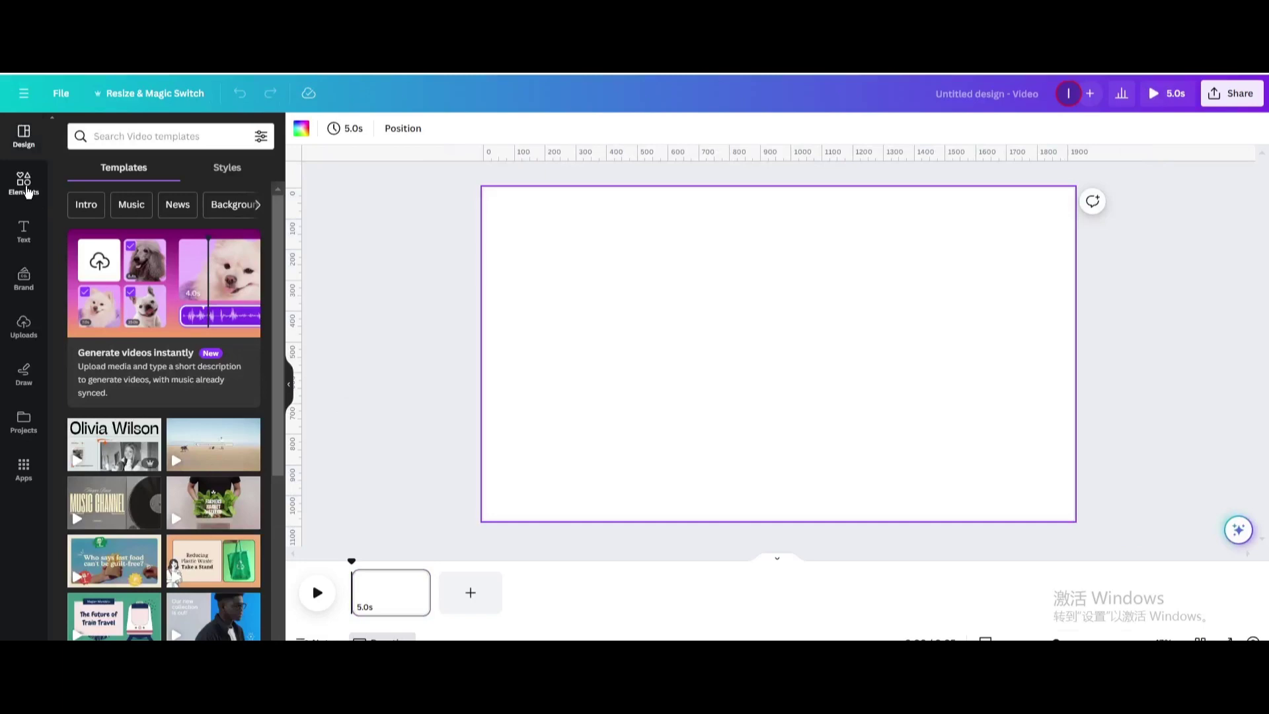
Set the red checked tablecloth photo as the page background; a salad image is added and deleted.
left_click(27, 191)
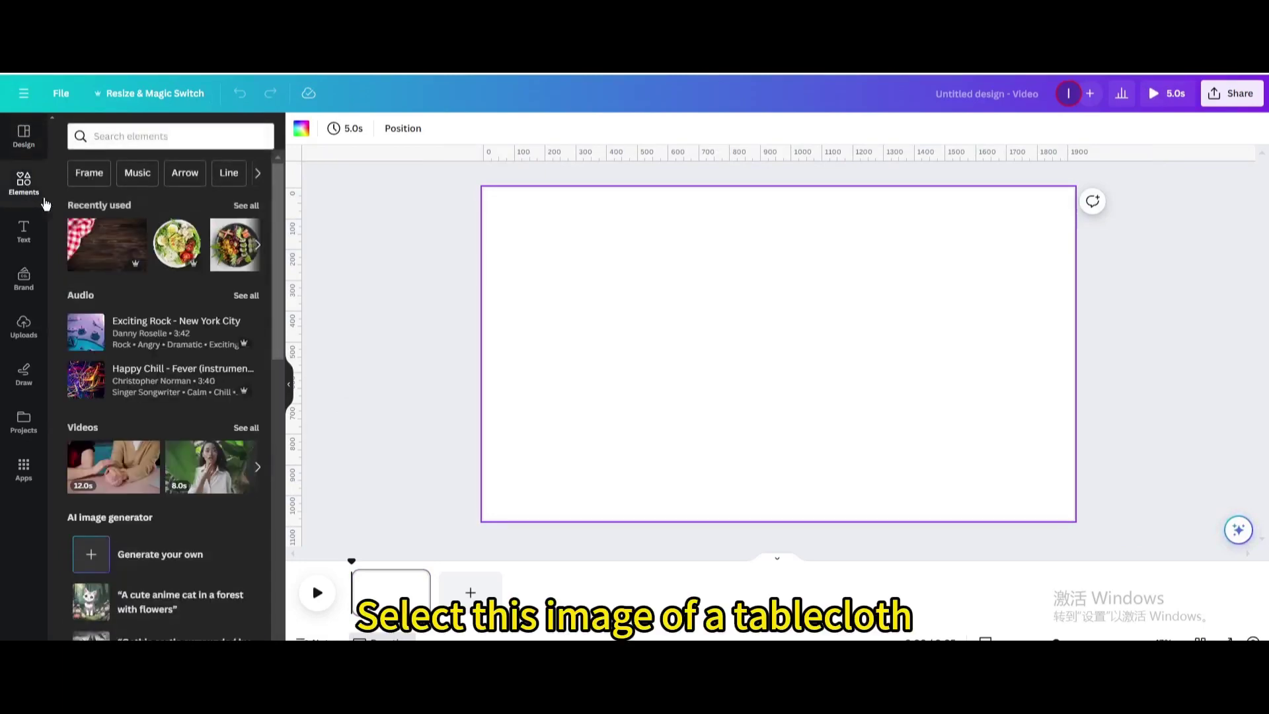
left_click(95, 247)
right_click(682, 244)
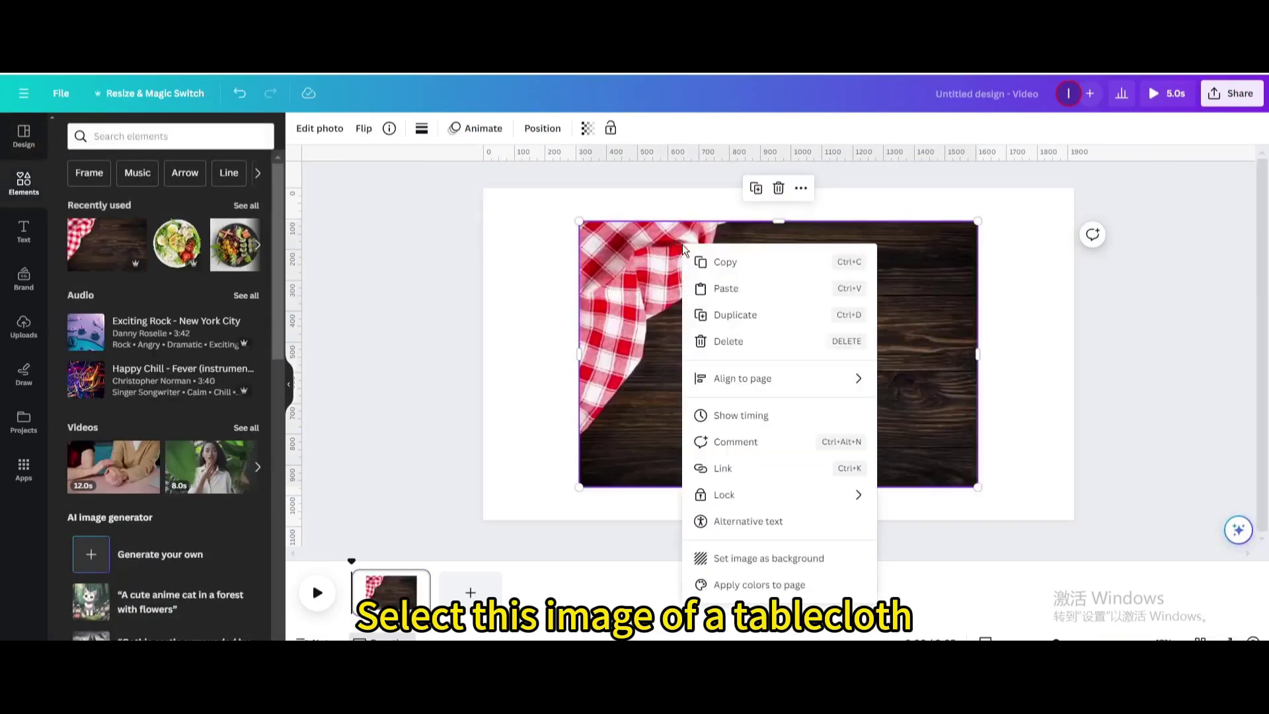
left_click(727, 557)
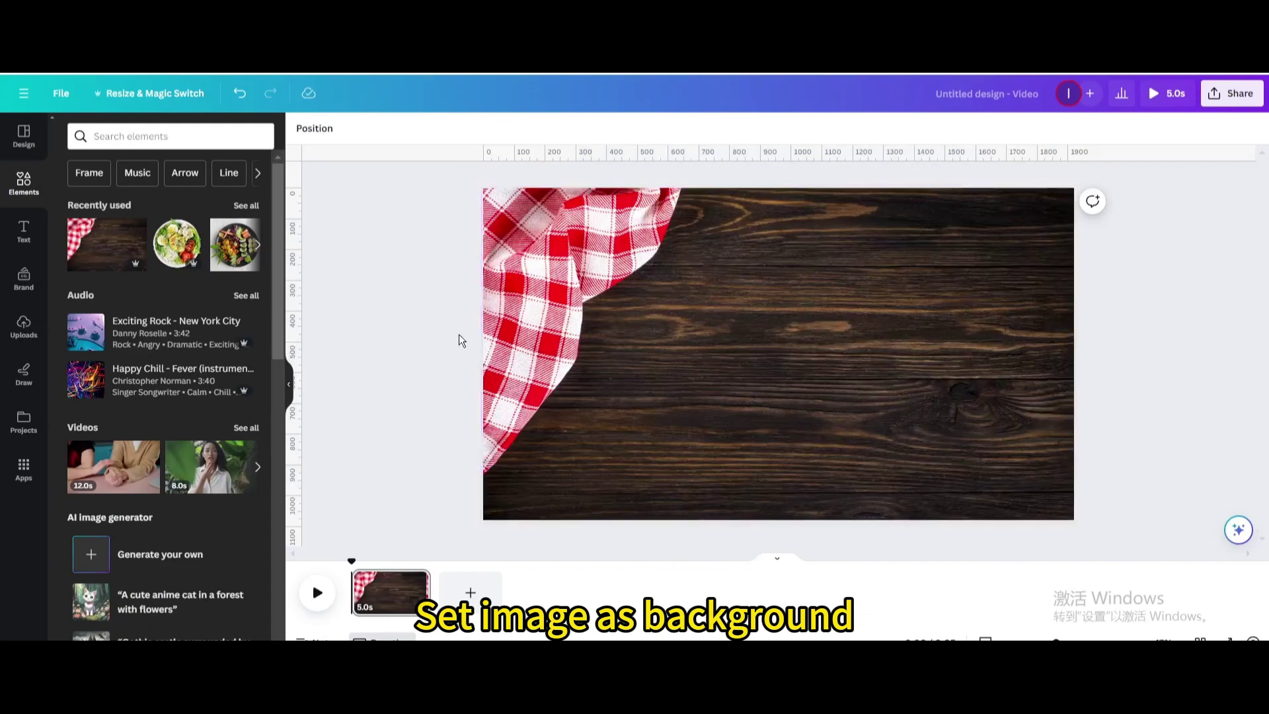
left_click(172, 247)
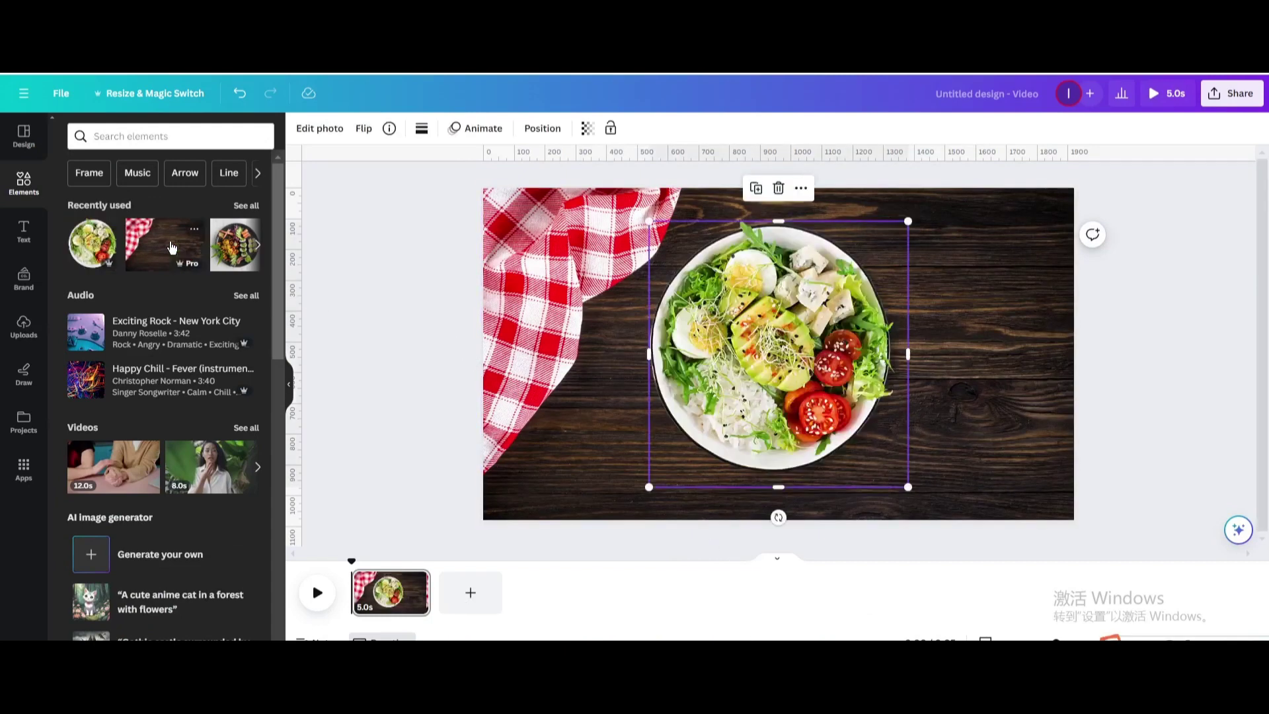
key("Delete")
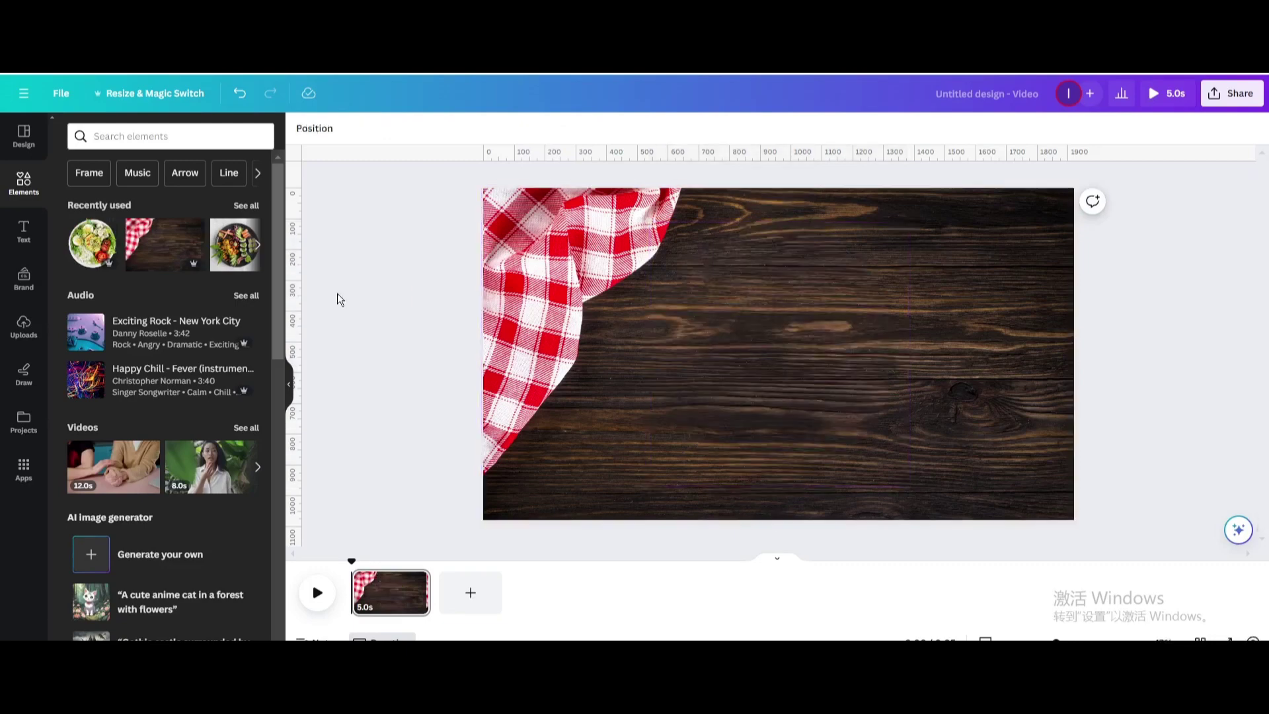
Add the fruit-and-berry bowl from recently used images, shrink it and centre it.
left_click(245, 207)
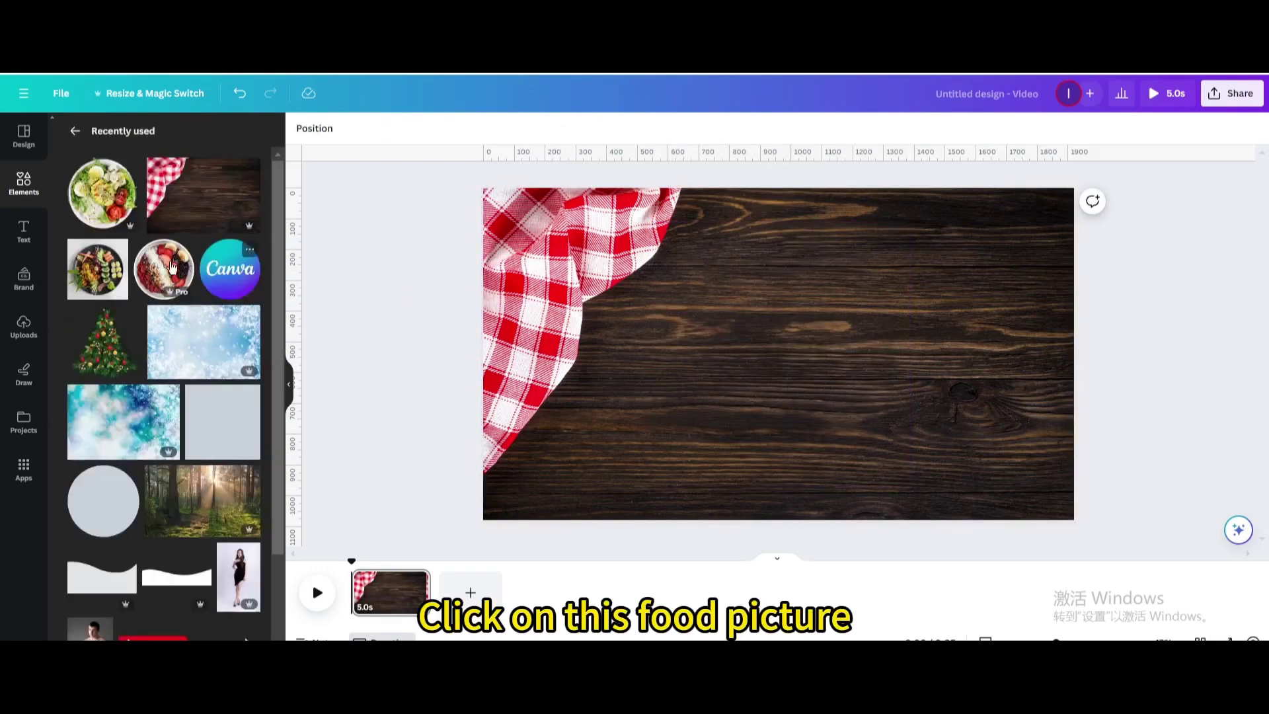
left_click(152, 271)
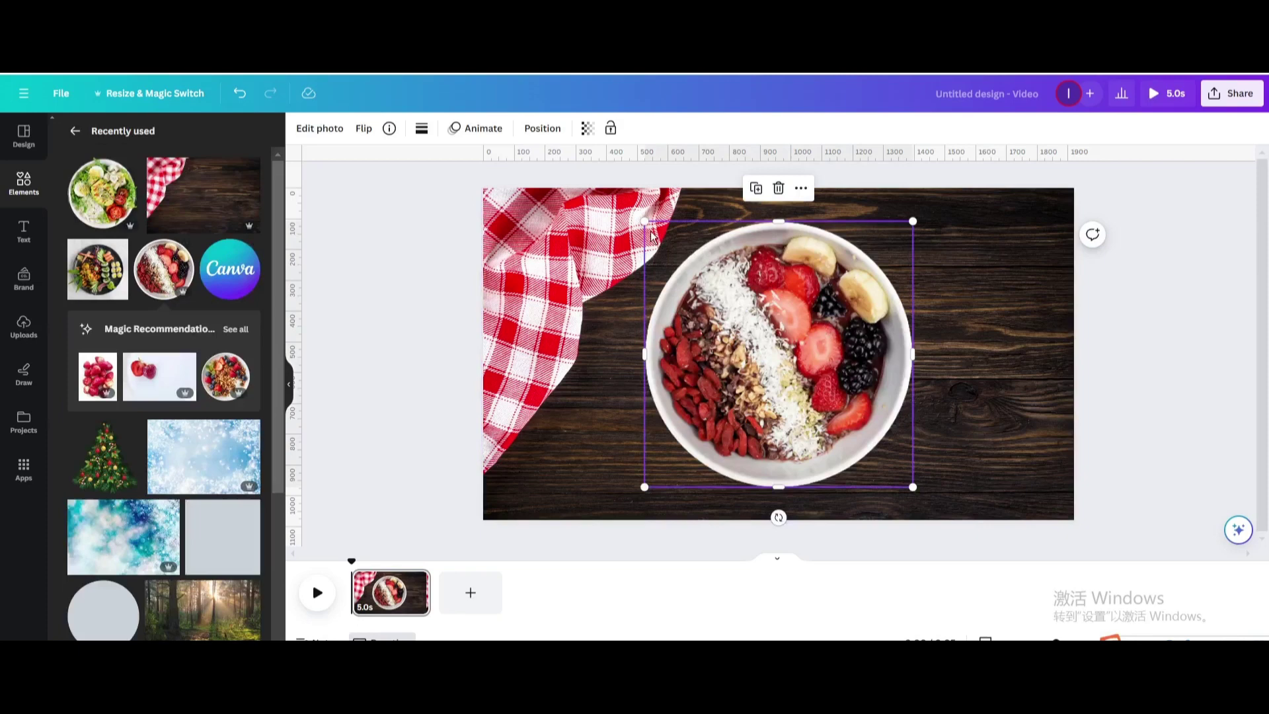
left_click_drag(645, 223, 708, 292)
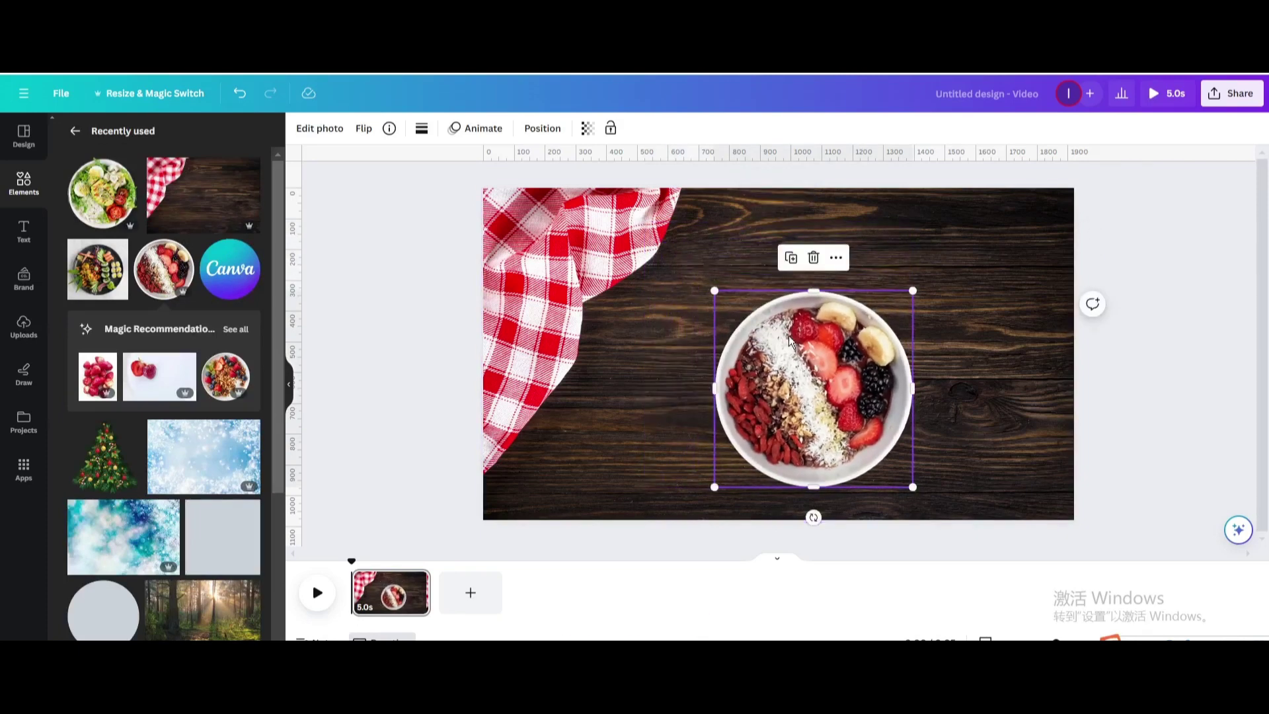
left_click_drag(813, 351, 781, 351)
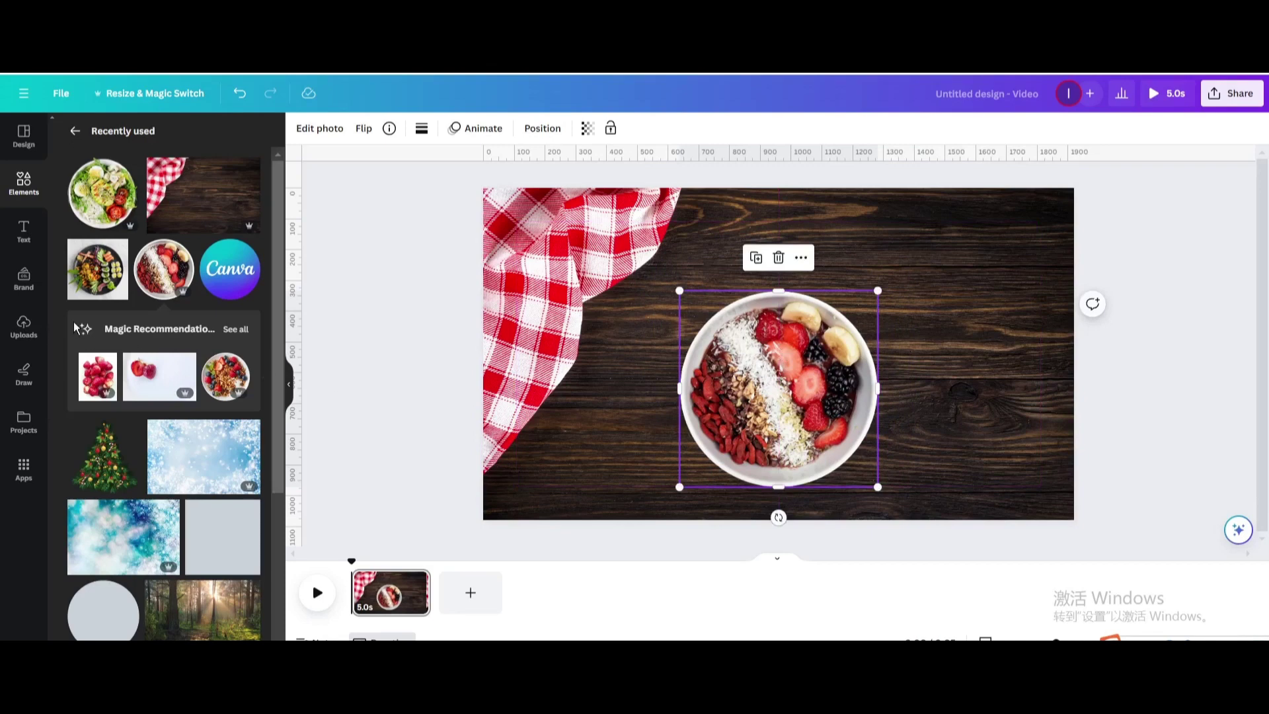
Add a heading reading 'Fruit platter' and make it uppercase.
left_click(25, 240)
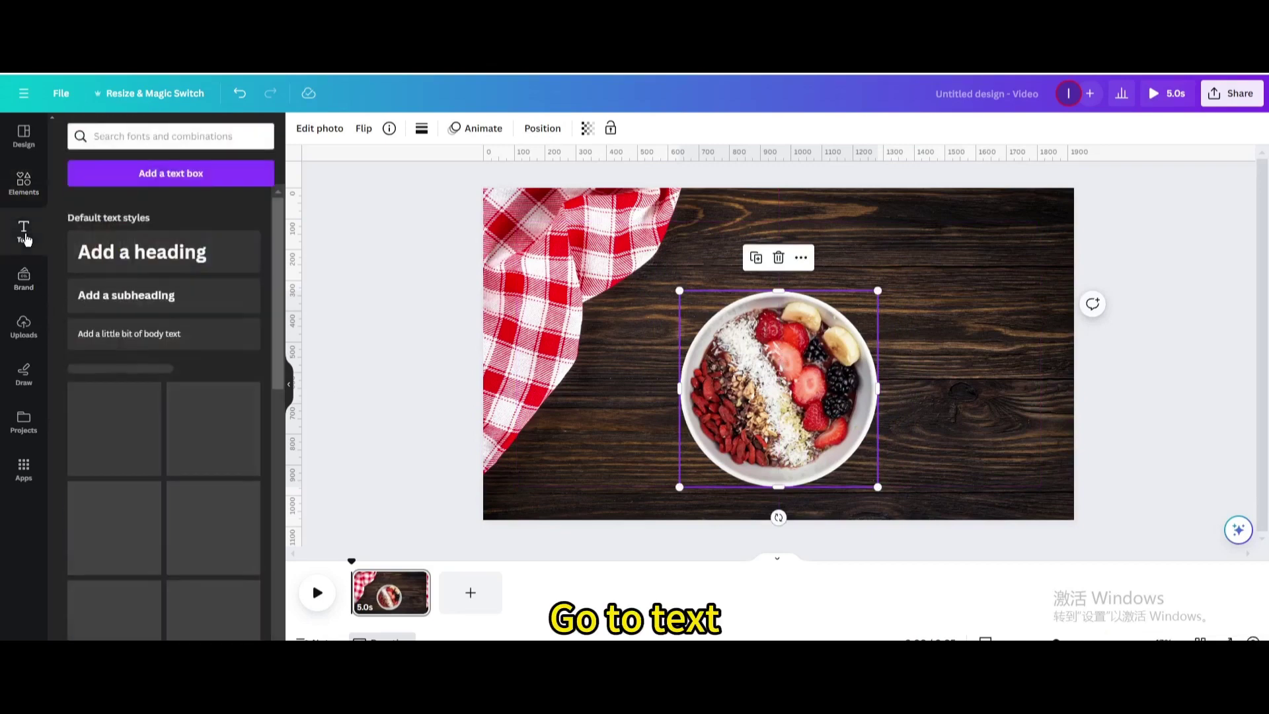
left_click(141, 257)
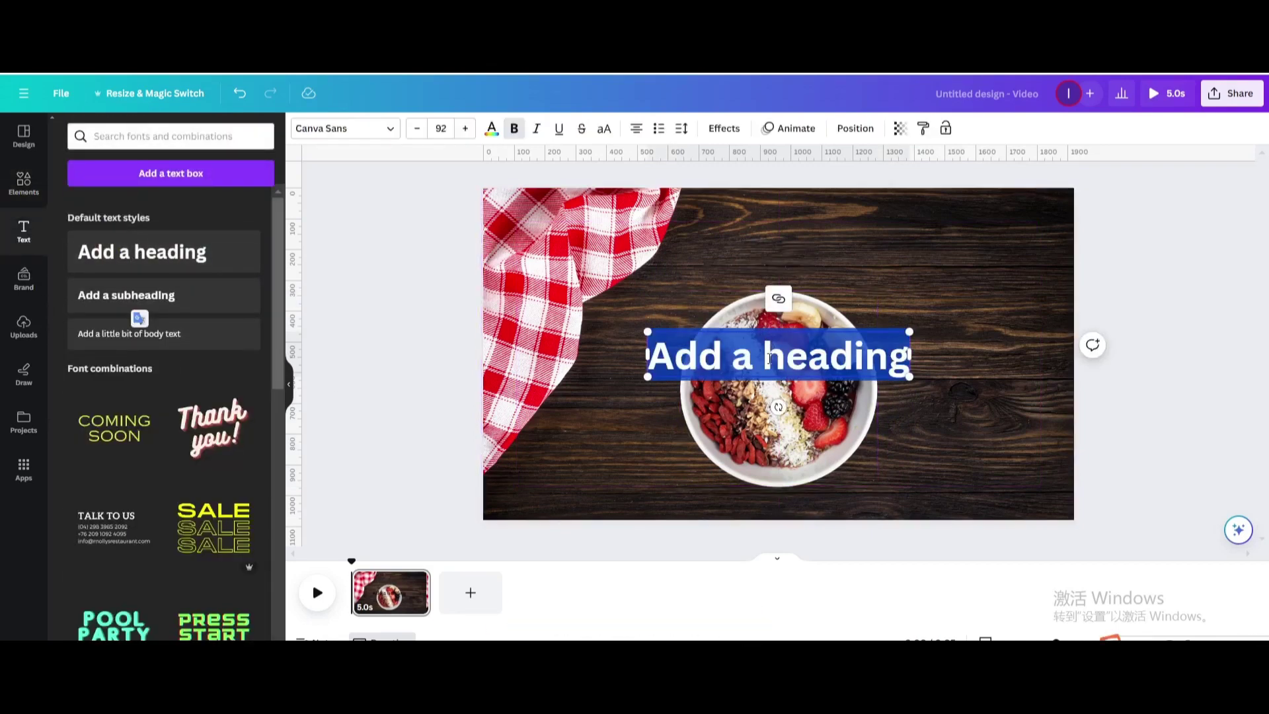
type("Fruit platter")
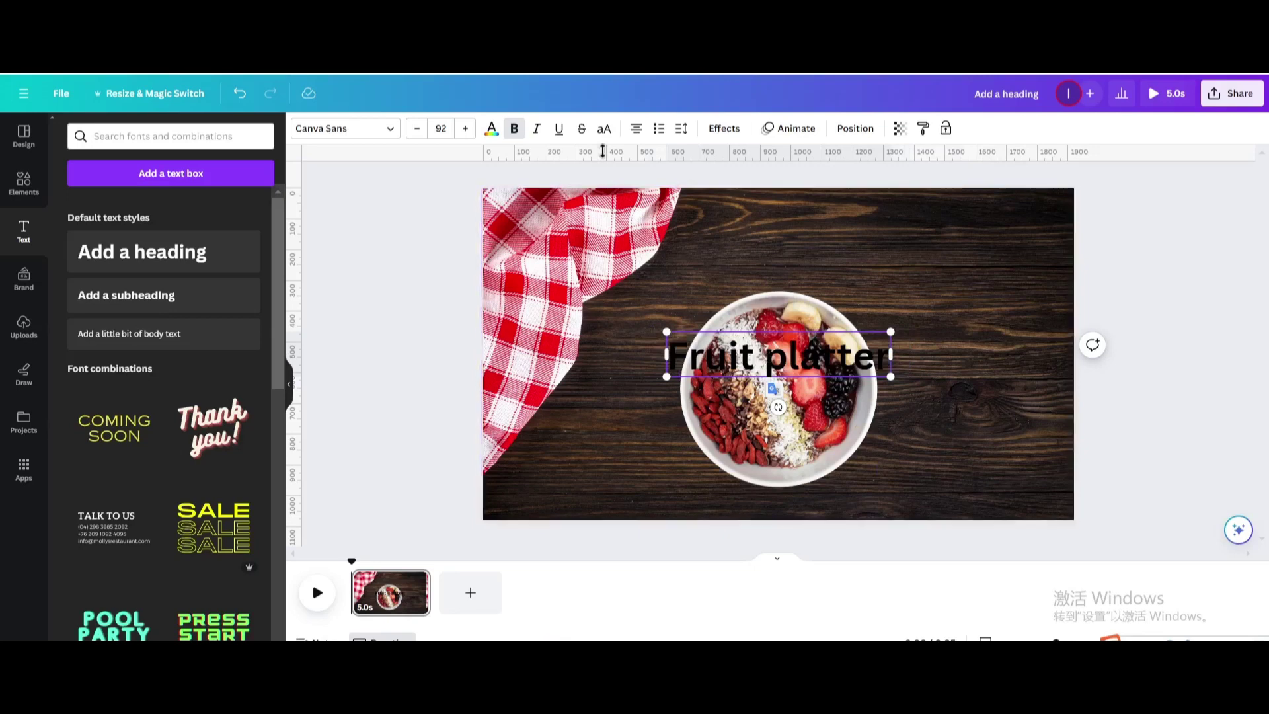
left_click(607, 130)
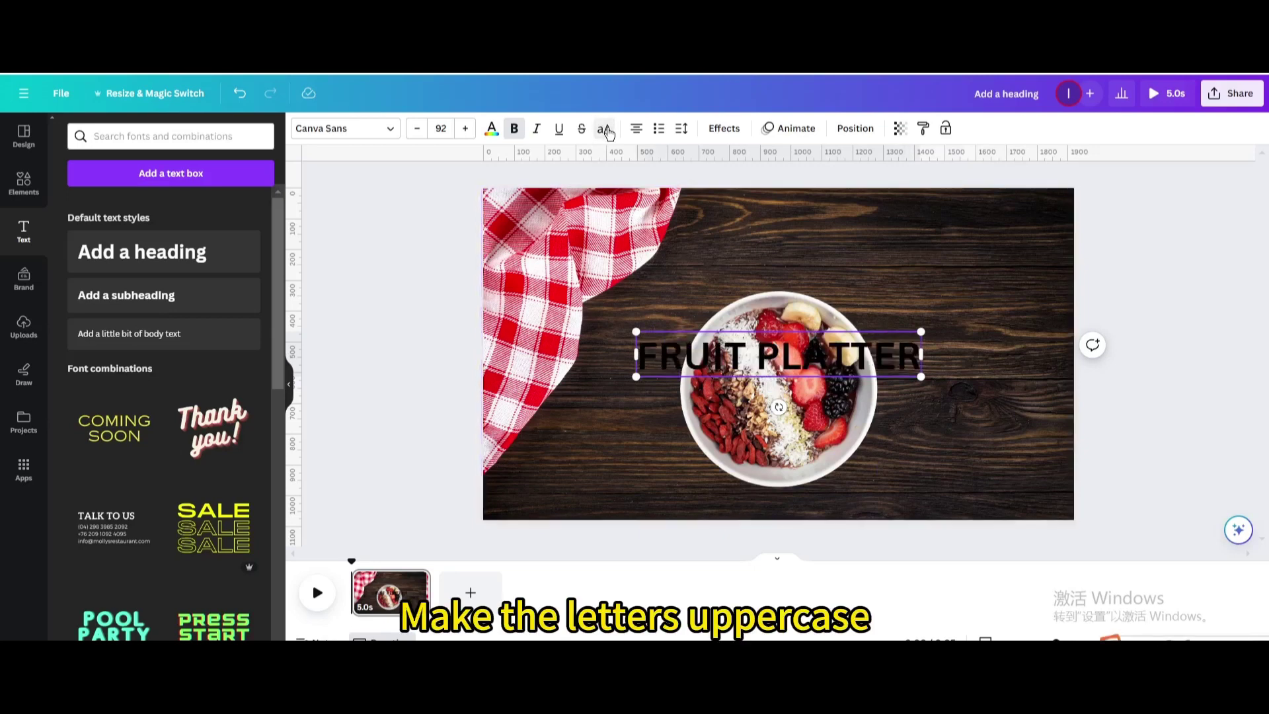
Style the heading in white Oleo Script and move it near the top of the page.
left_click(397, 130)
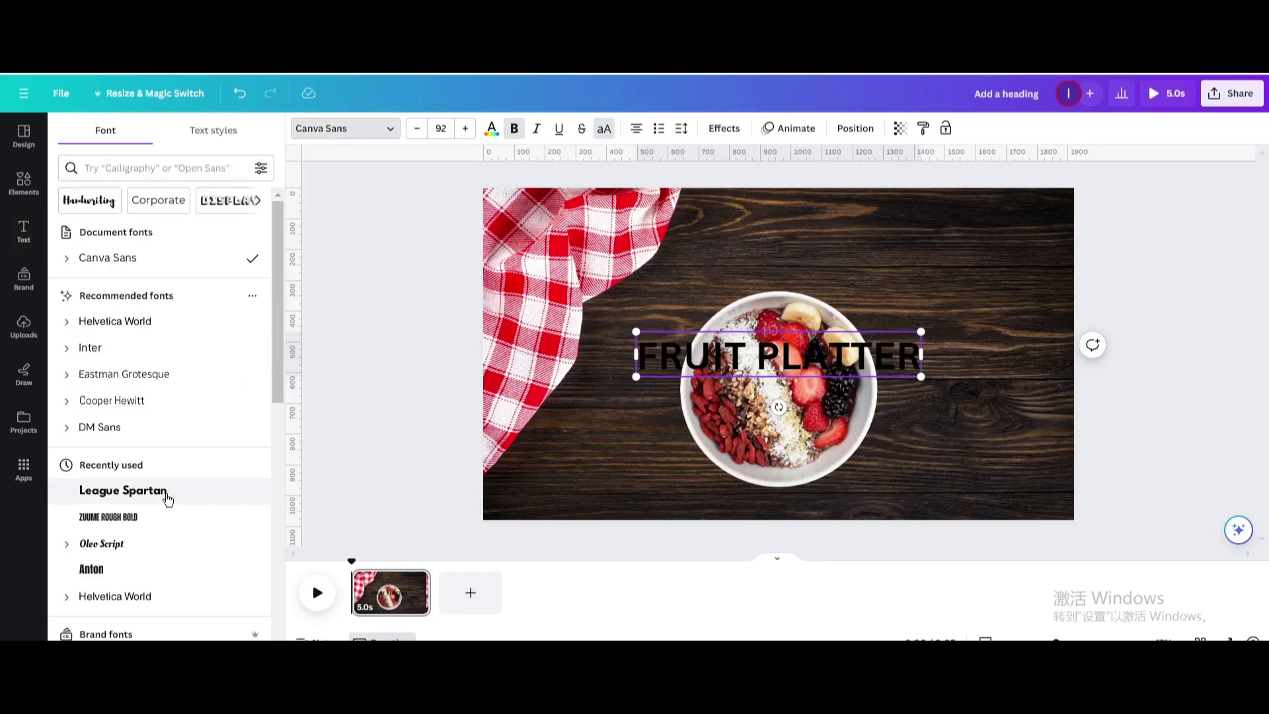
left_click(167, 496)
left_click(150, 549)
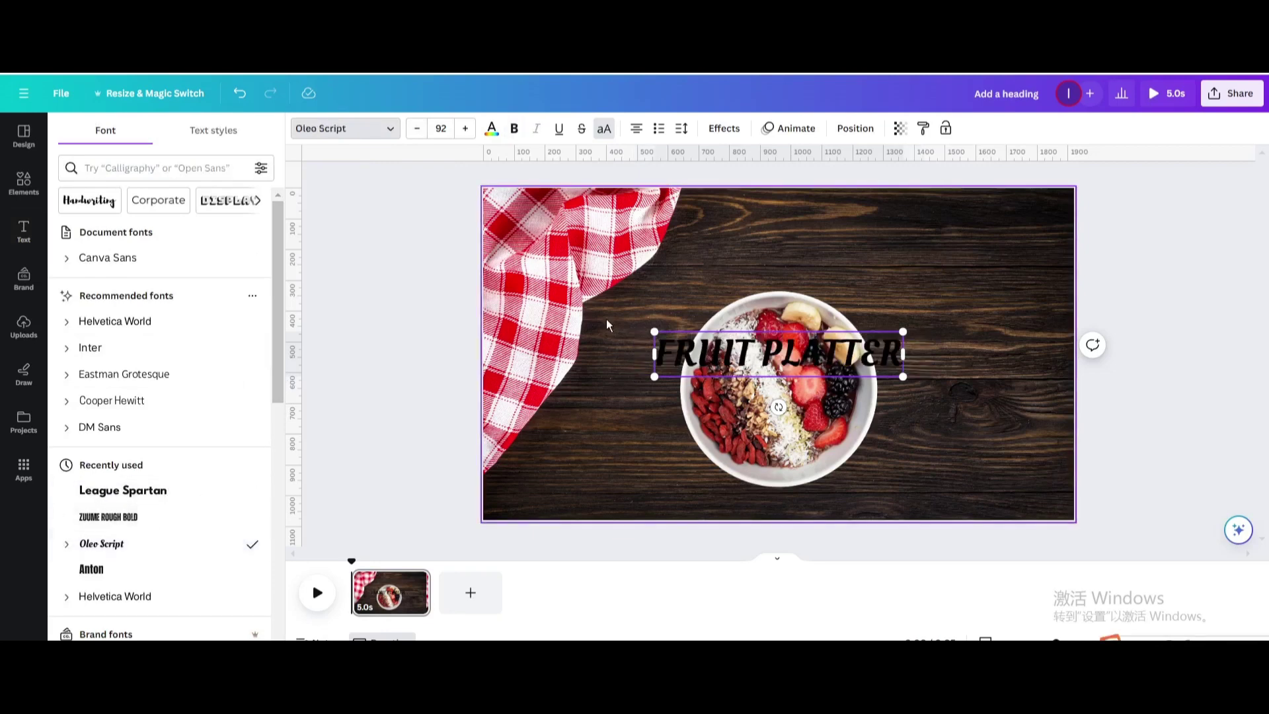
left_click(491, 129)
left_click(243, 481)
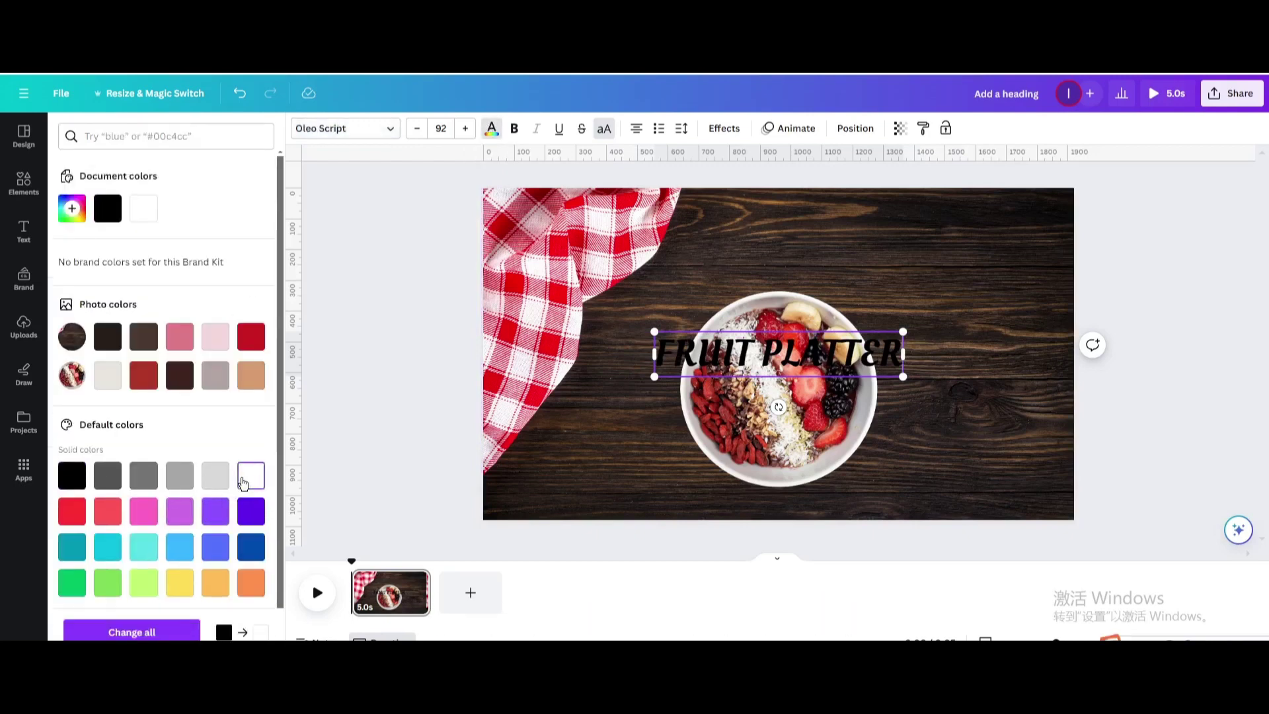
left_click(153, 634)
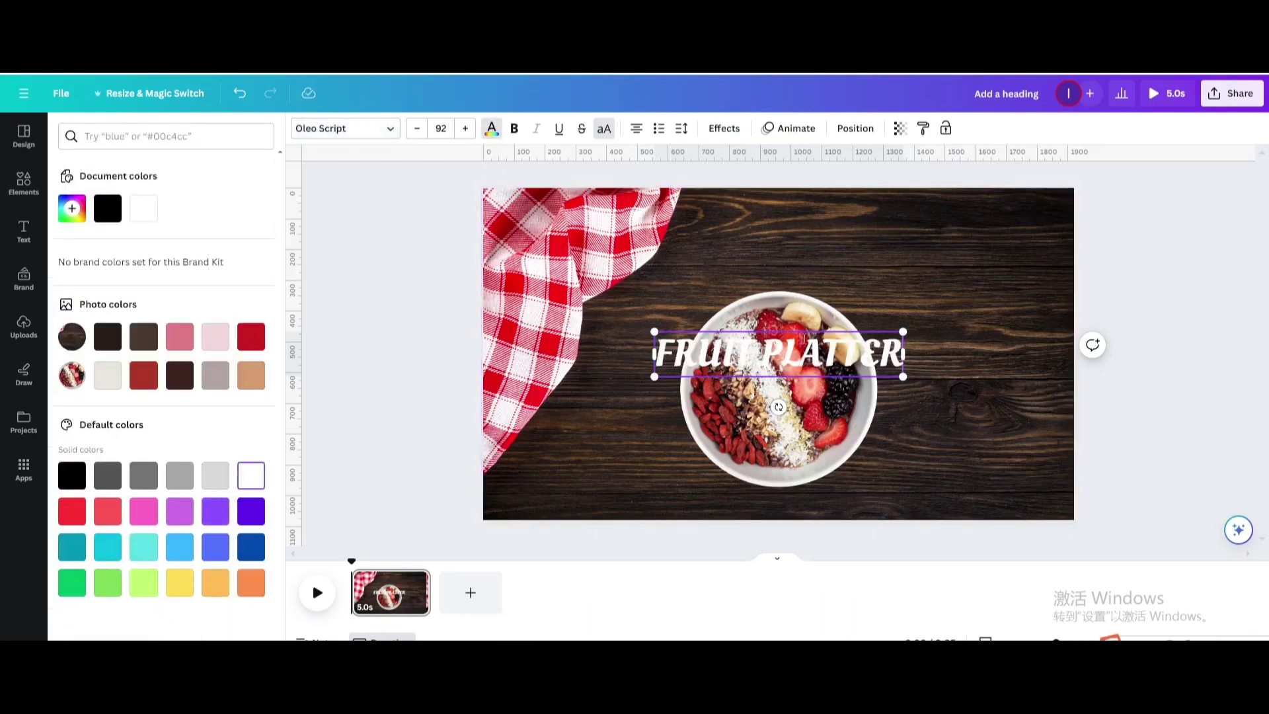
left_click(948, 366)
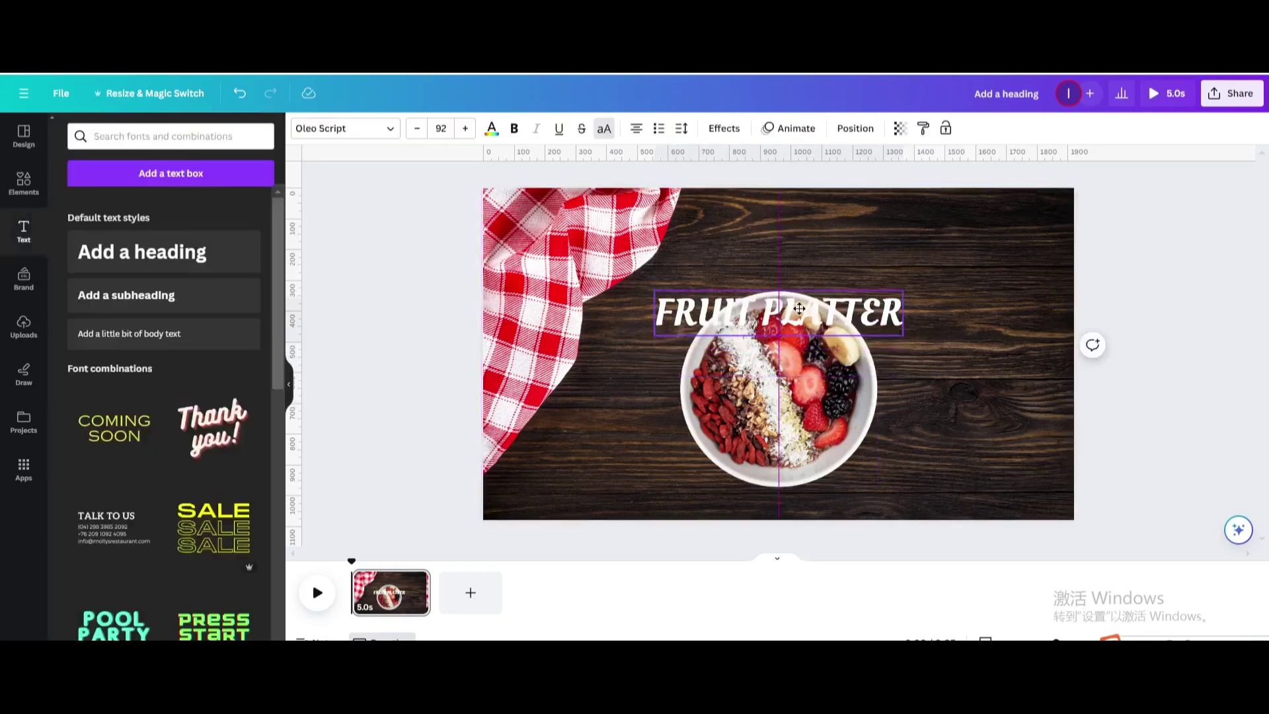
left_click_drag(803, 357, 799, 254)
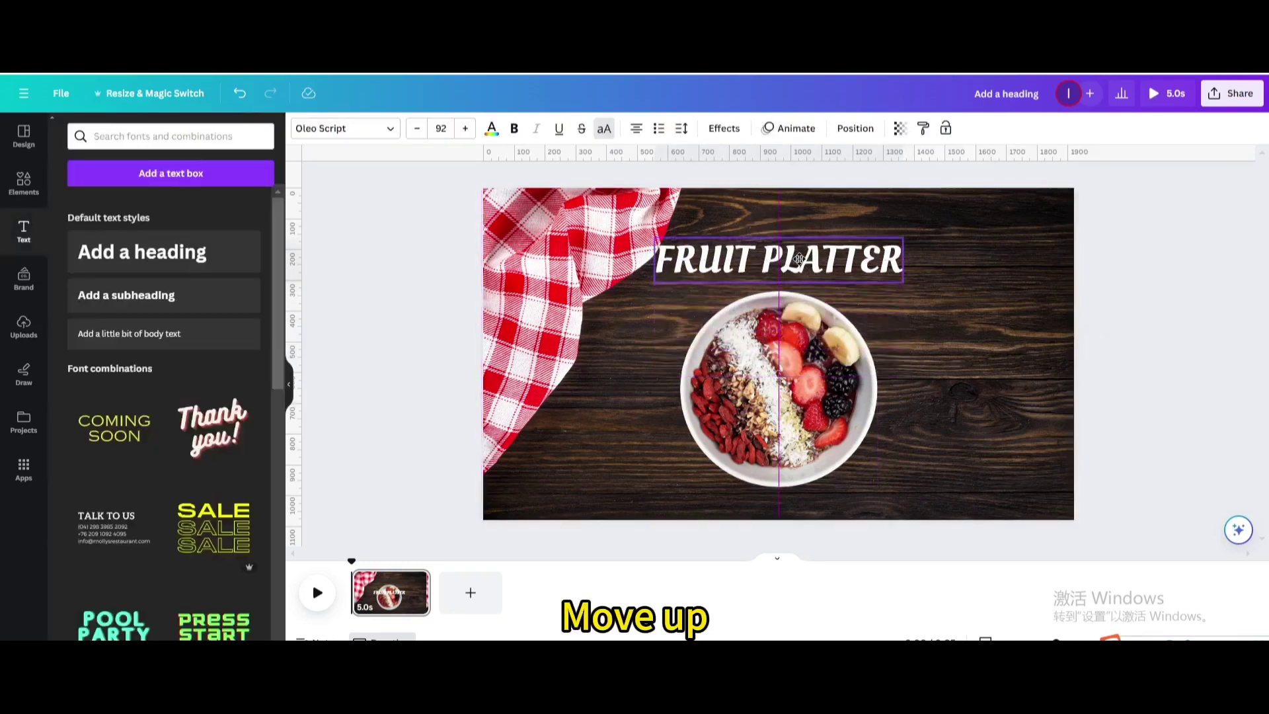
Apply the Curve text effect to the FRUIT PLATTER title with curve set to 67.
left_click(724, 129)
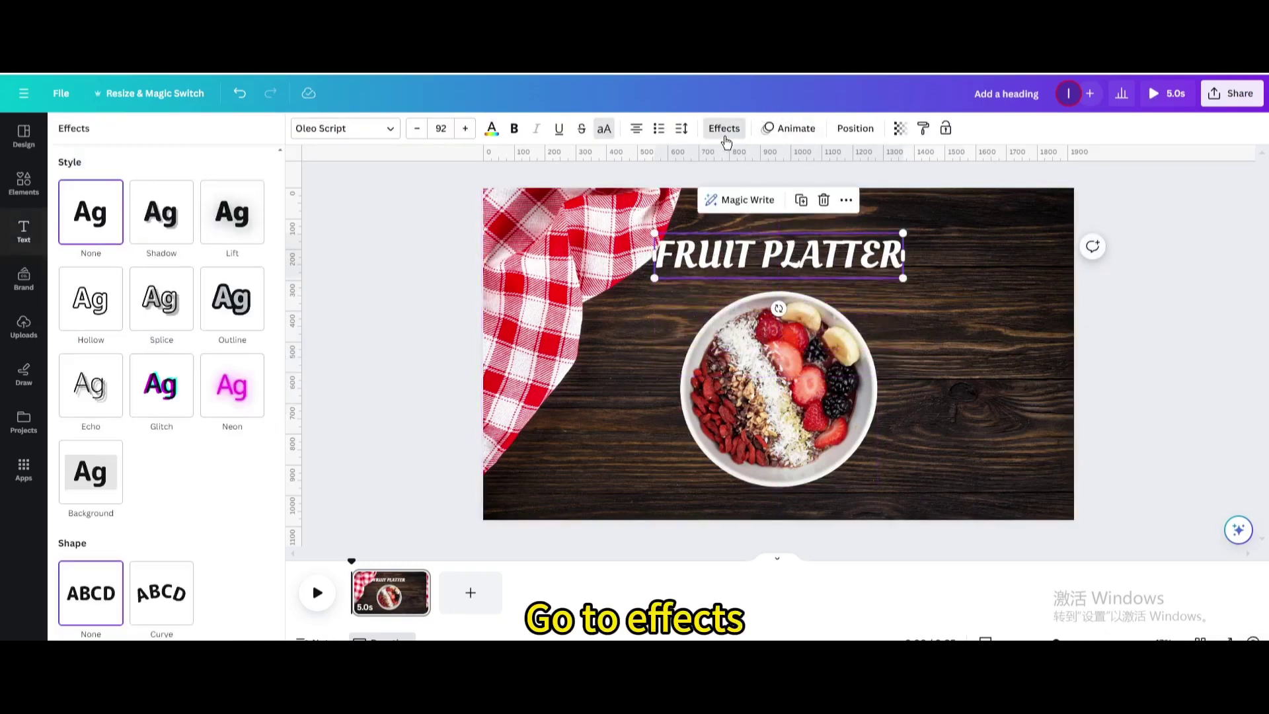
left_click(162, 593)
scroll(173, 575, "down", 1)
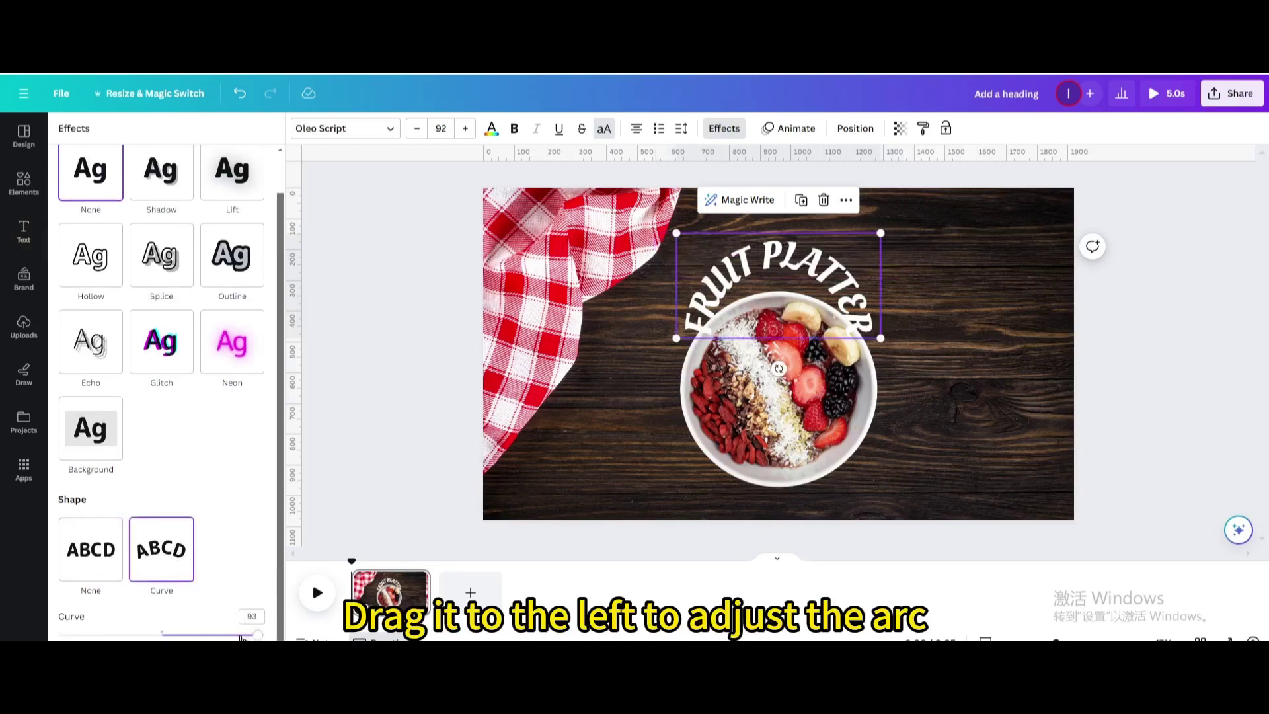
left_click_drag(254, 636, 230, 636)
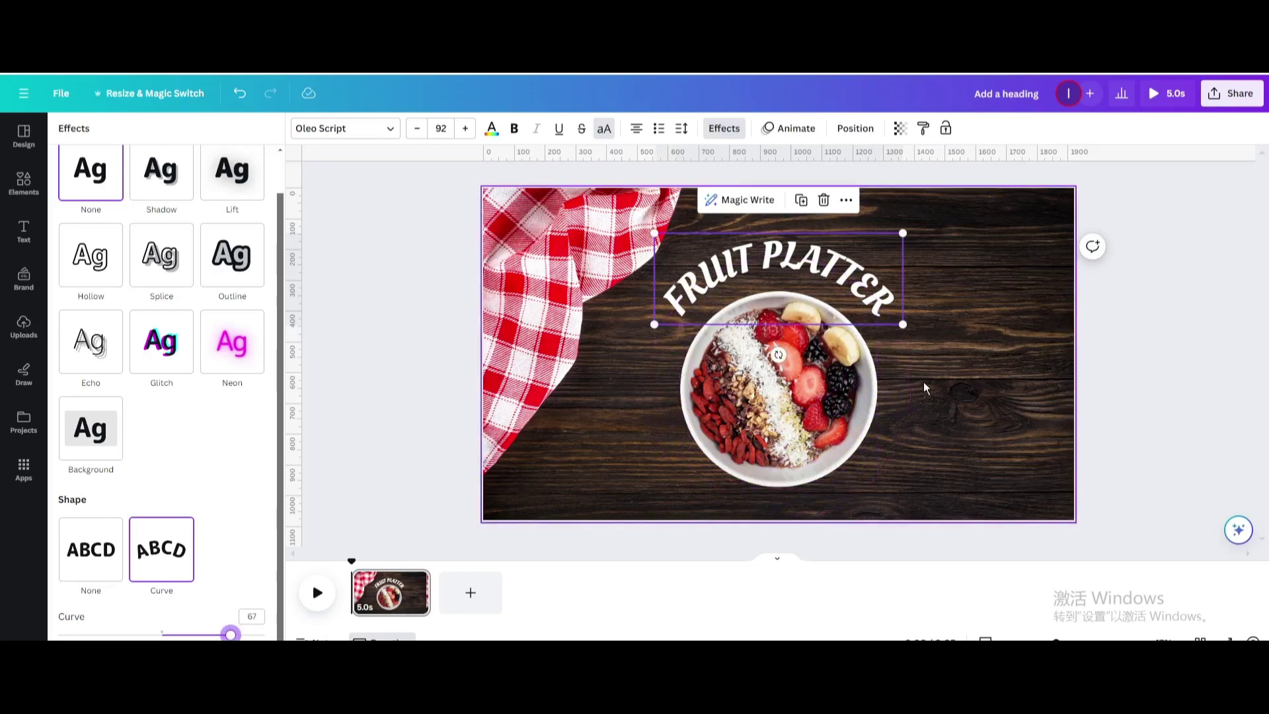
left_click(947, 382)
Group the curved title with the fruit bowl and give the group a Rotate motion effect.
left_click_drag(981, 423, 751, 266)
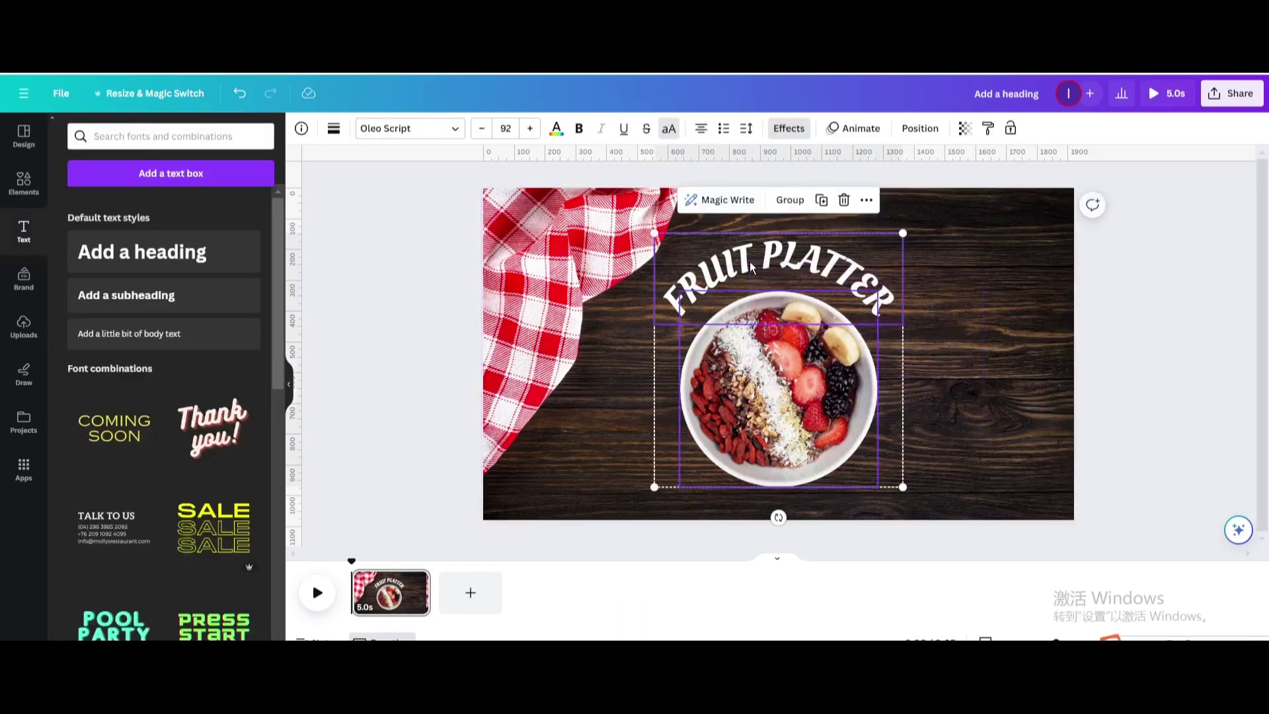
left_click(786, 201)
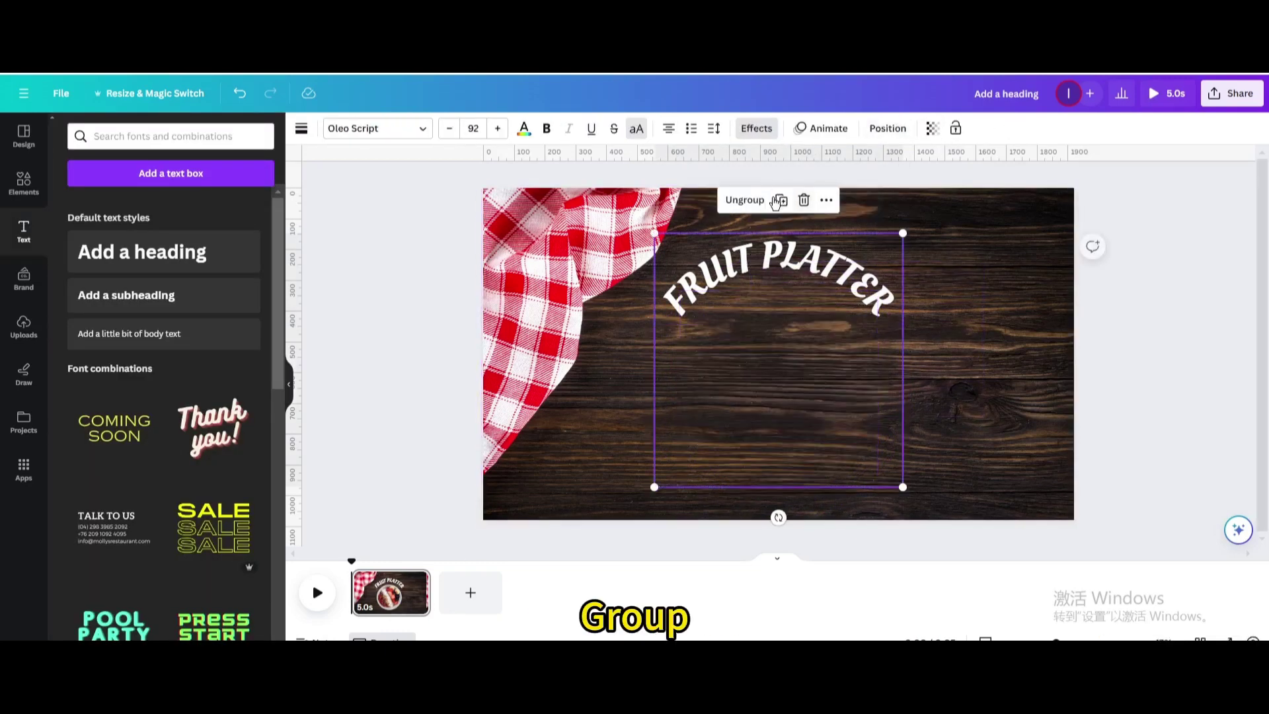
left_click(820, 128)
scroll(89, 463, "down", 5)
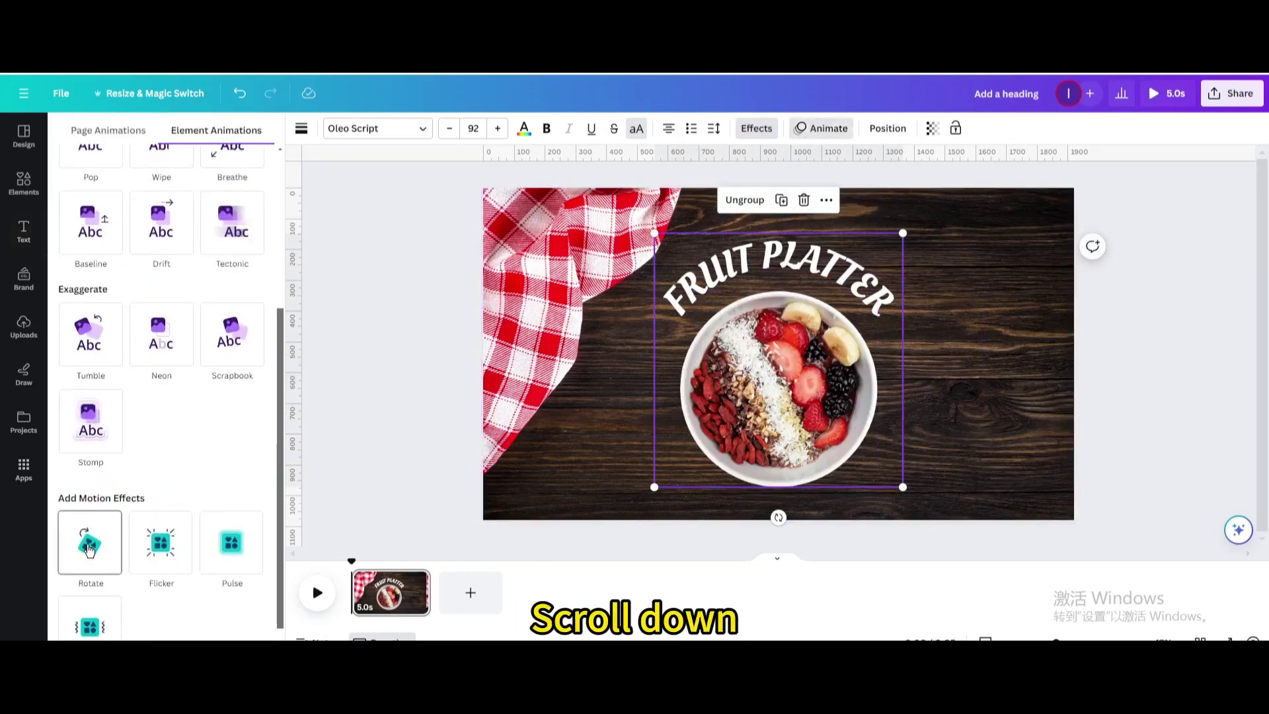
left_click(90, 529)
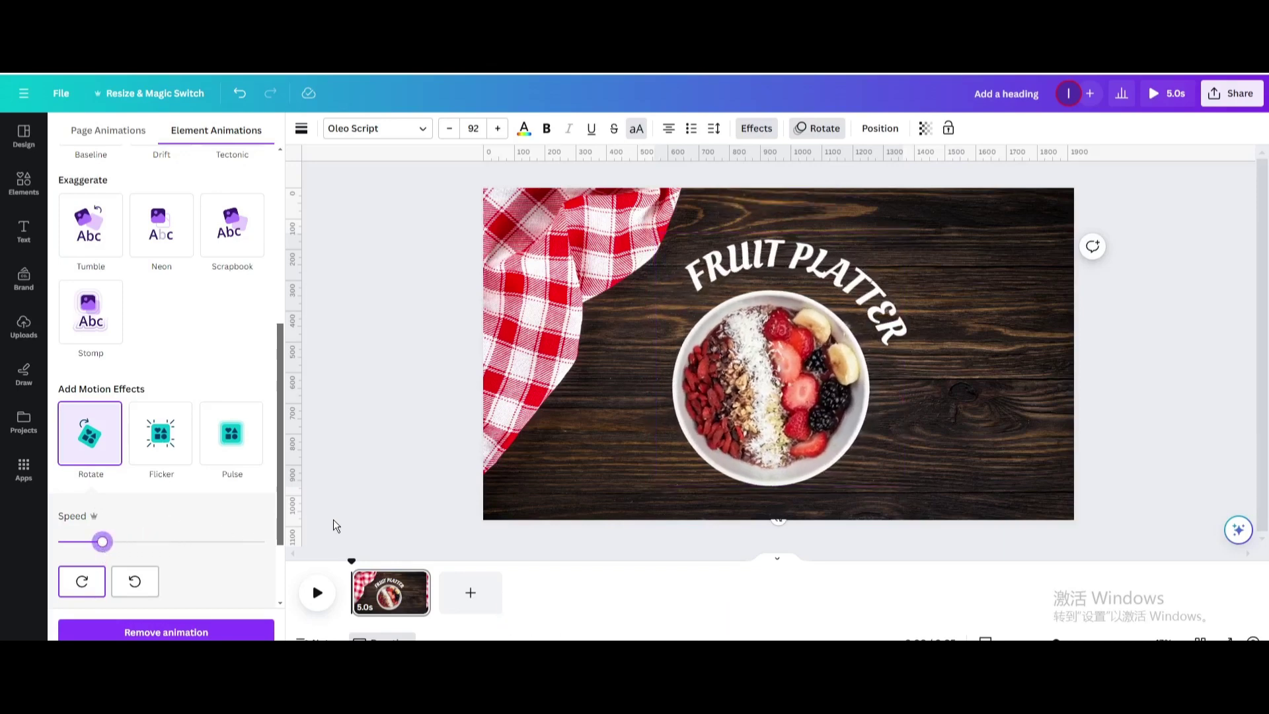
Duplicate the page twice to make three identical 5-second pages and view page 3.
left_click(416, 580)
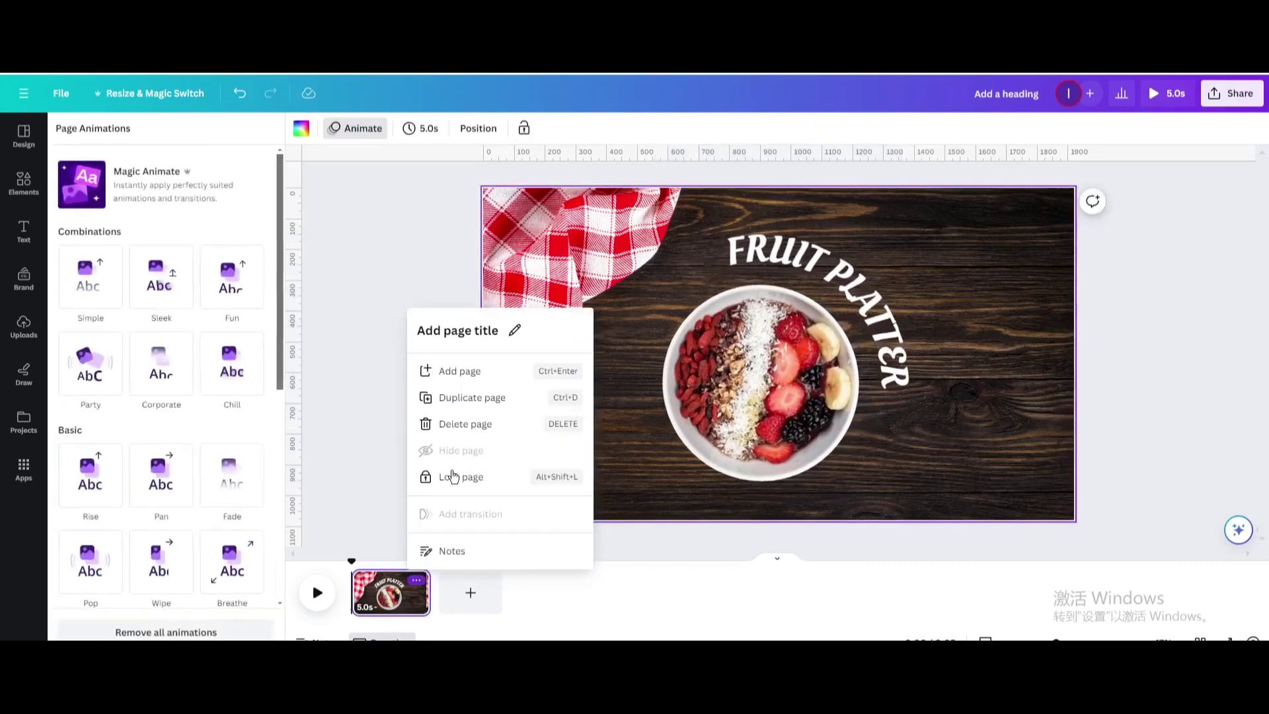
left_click(455, 397)
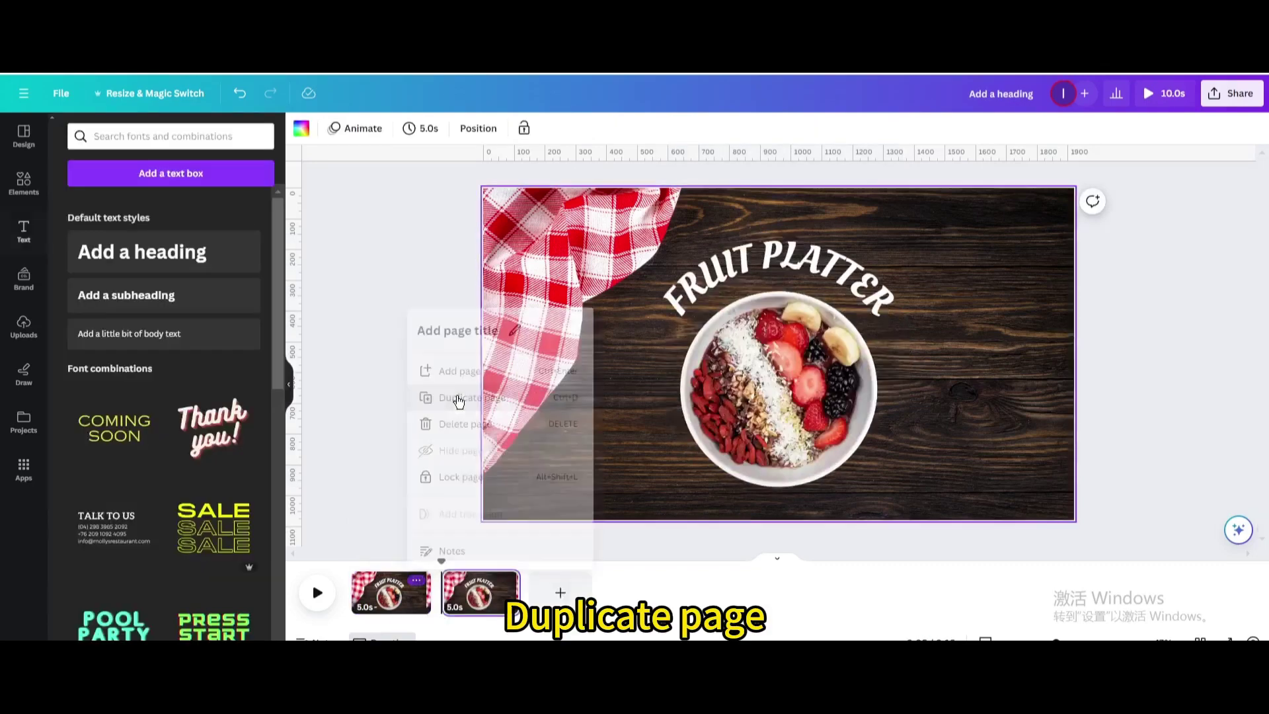
left_click(507, 581)
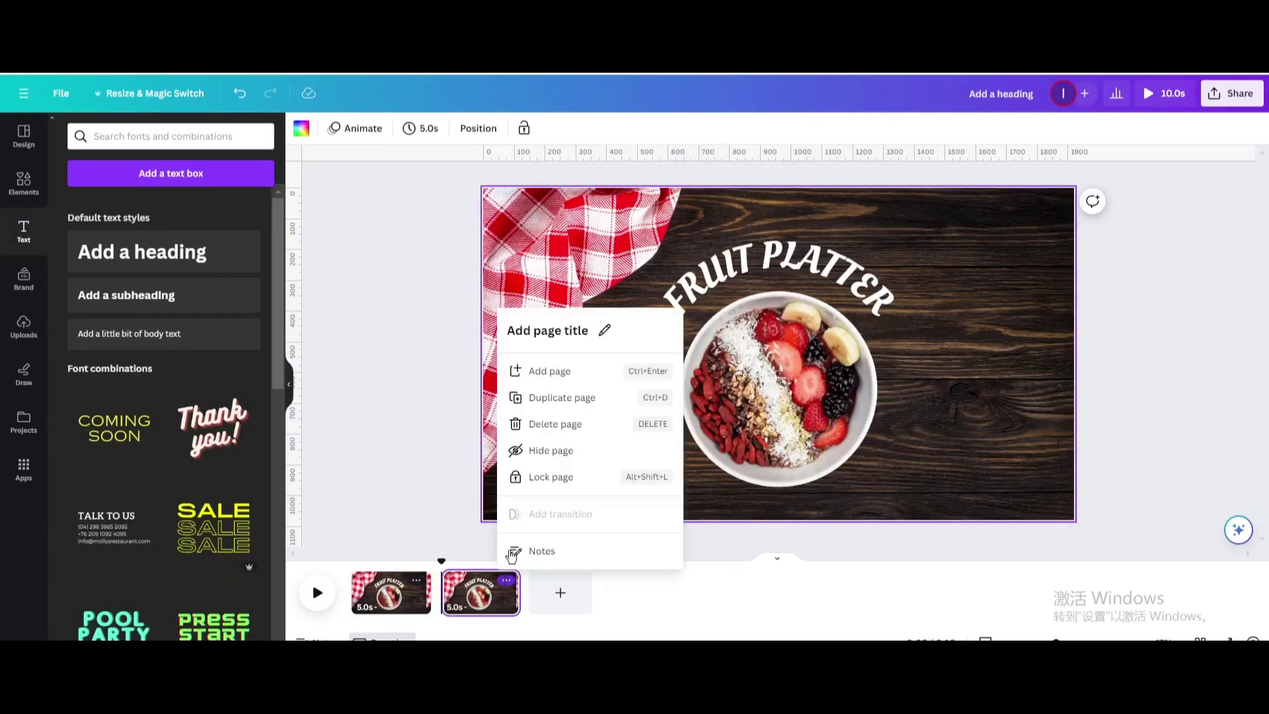
left_click(545, 398)
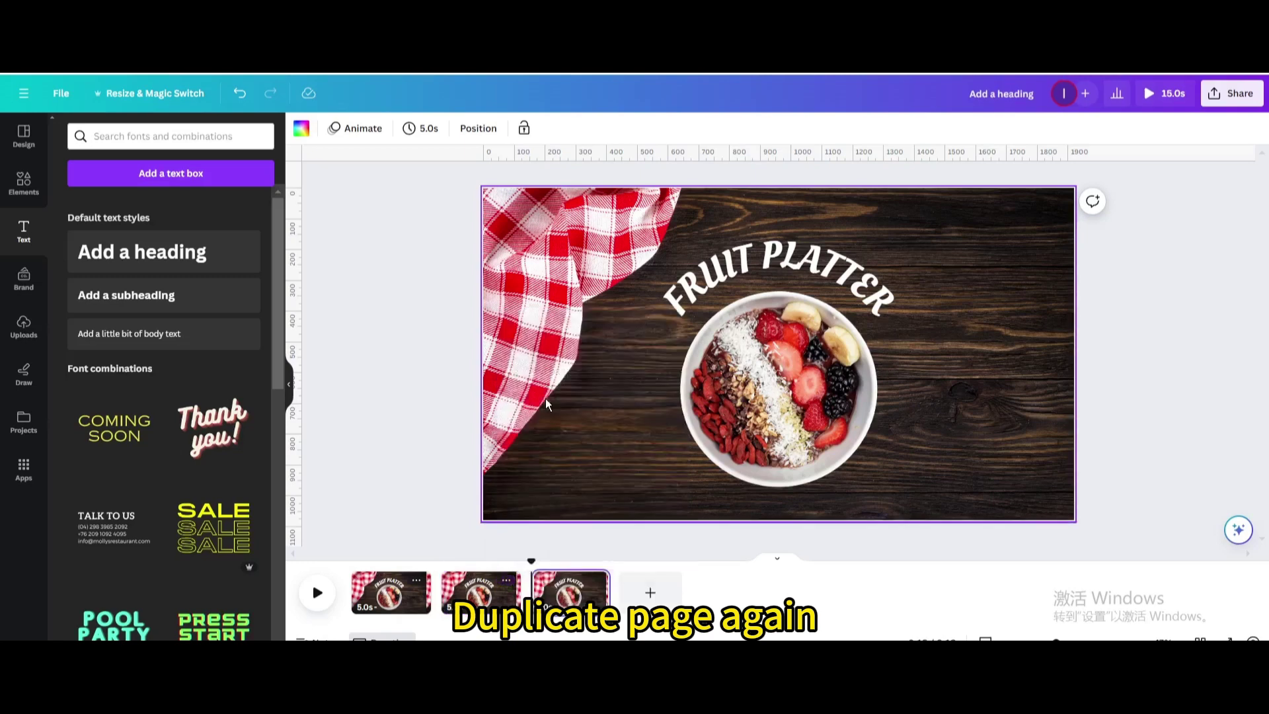
left_click(562, 603)
Ungroup the title and bowl on page 3, add the sushi photo and remove its background.
left_click(739, 380)
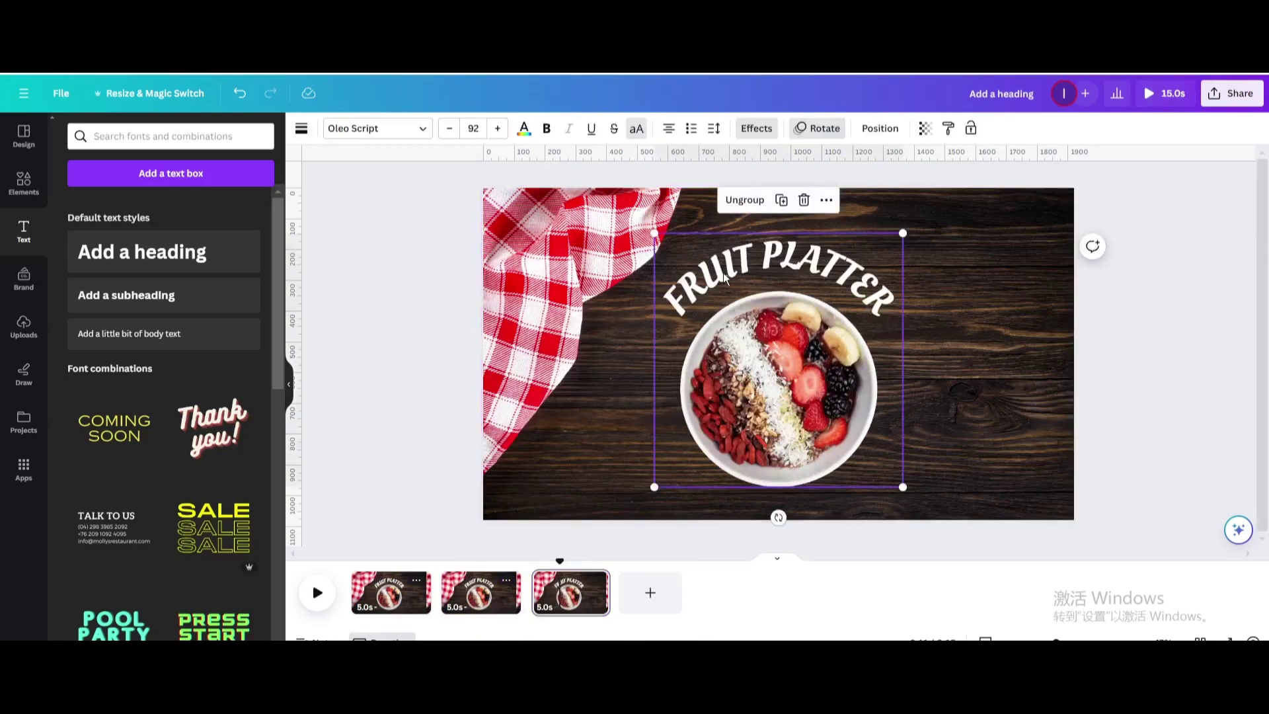
left_click(744, 200)
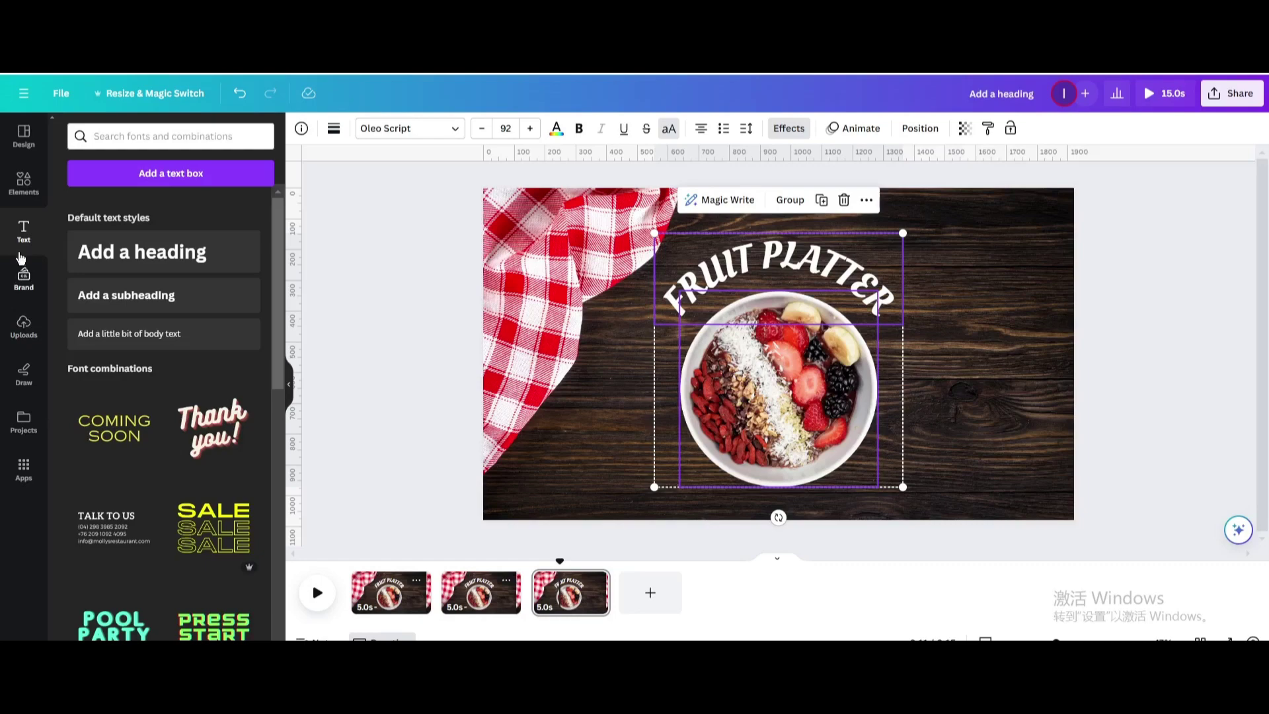
left_click(25, 192)
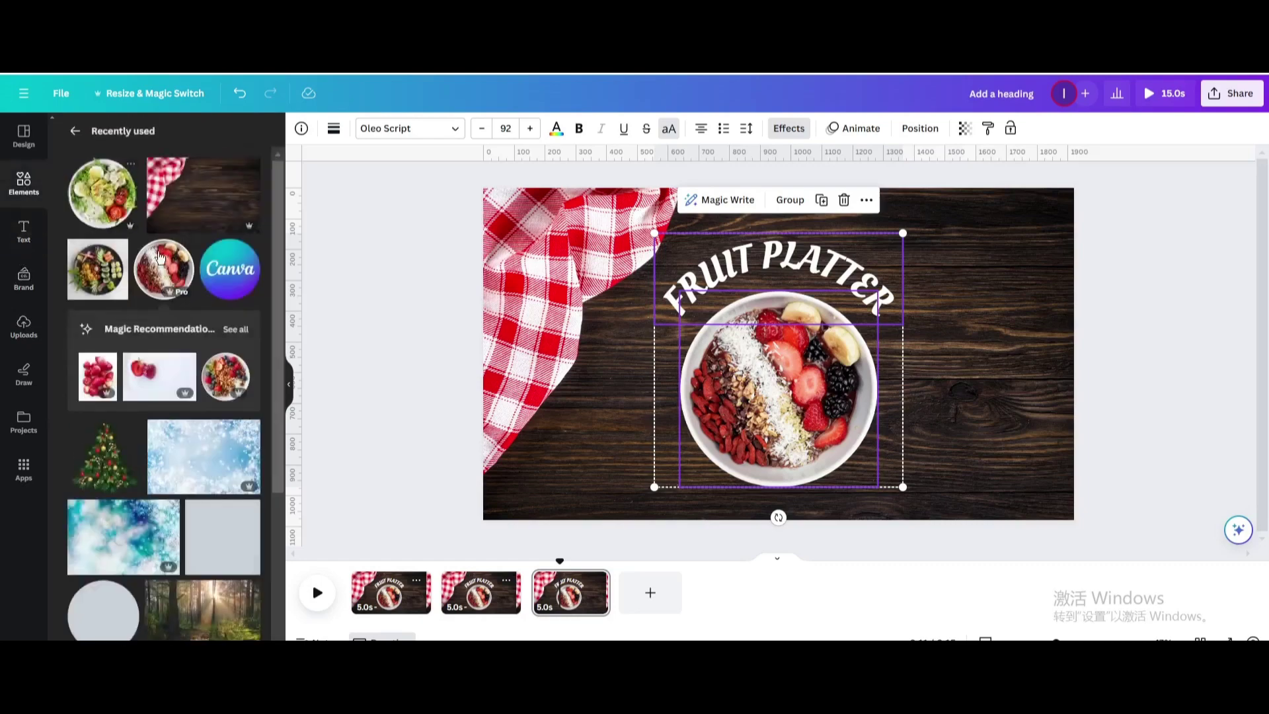
left_click(106, 276)
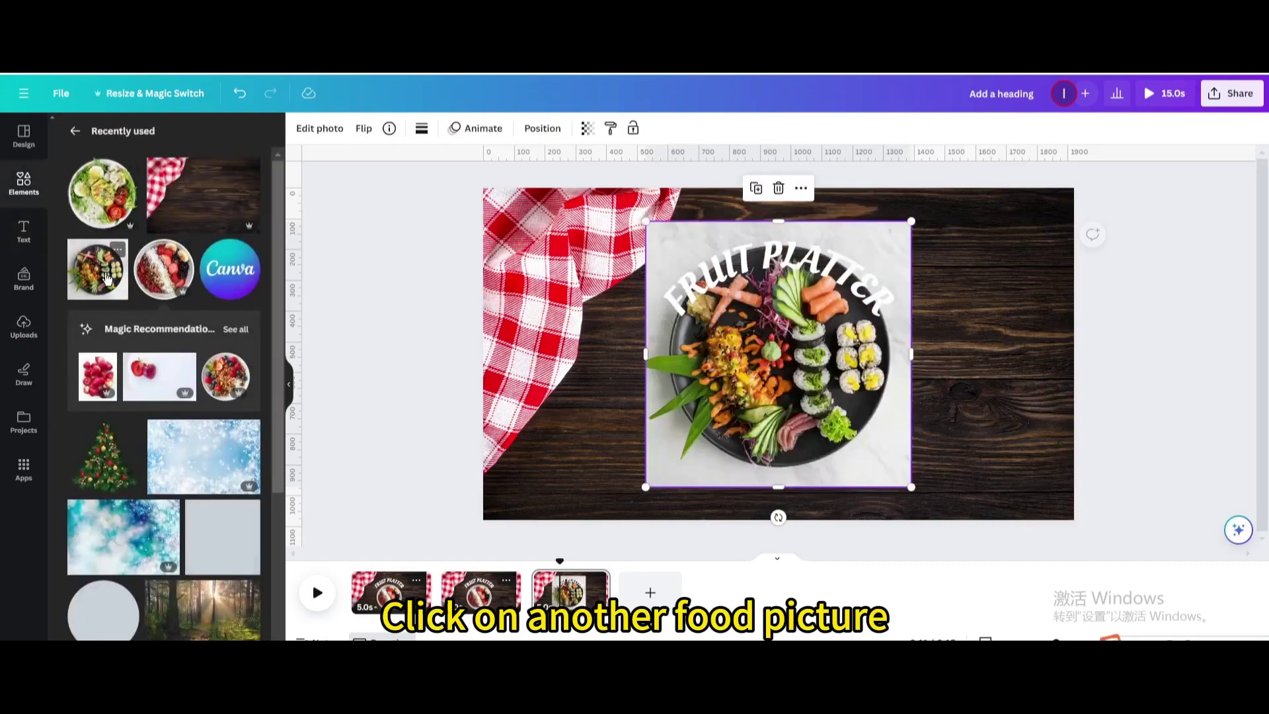
left_click(336, 140)
left_click(82, 236)
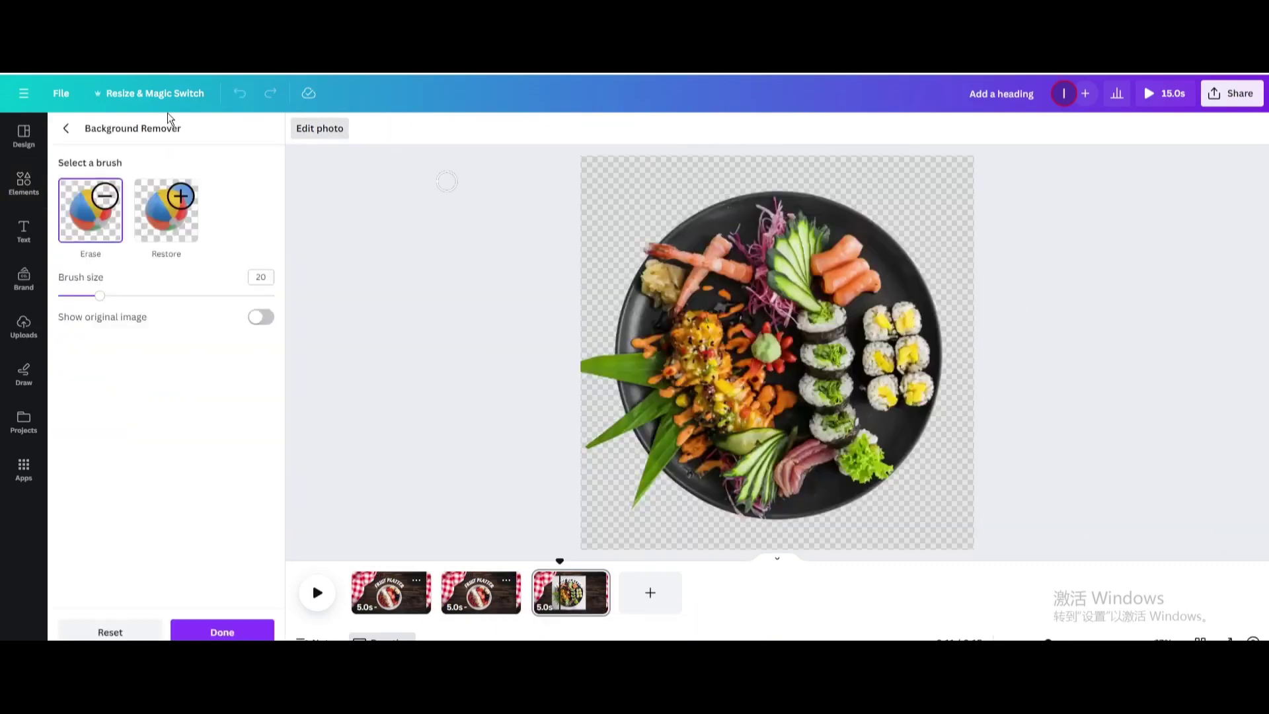
left_click(214, 630)
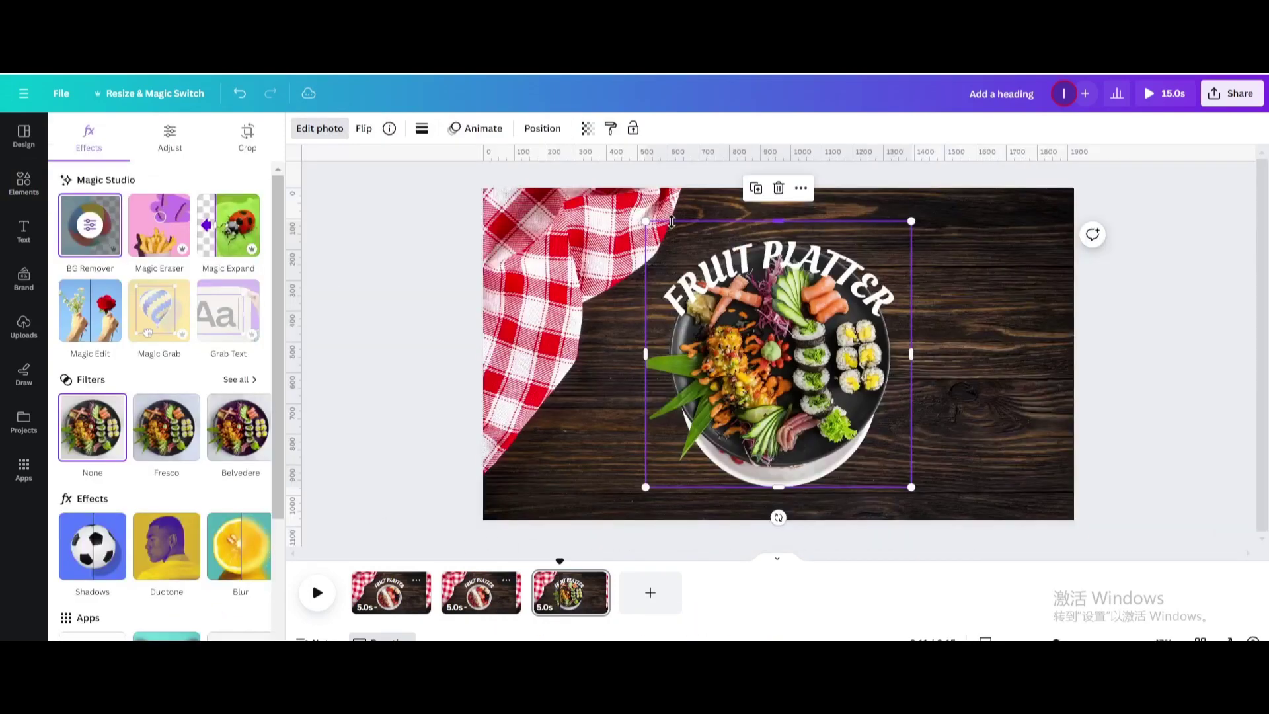
Shrink the sushi plate, delete the fruit bowl and place the sushi beneath the title.
left_click_drag(673, 248, 681, 278)
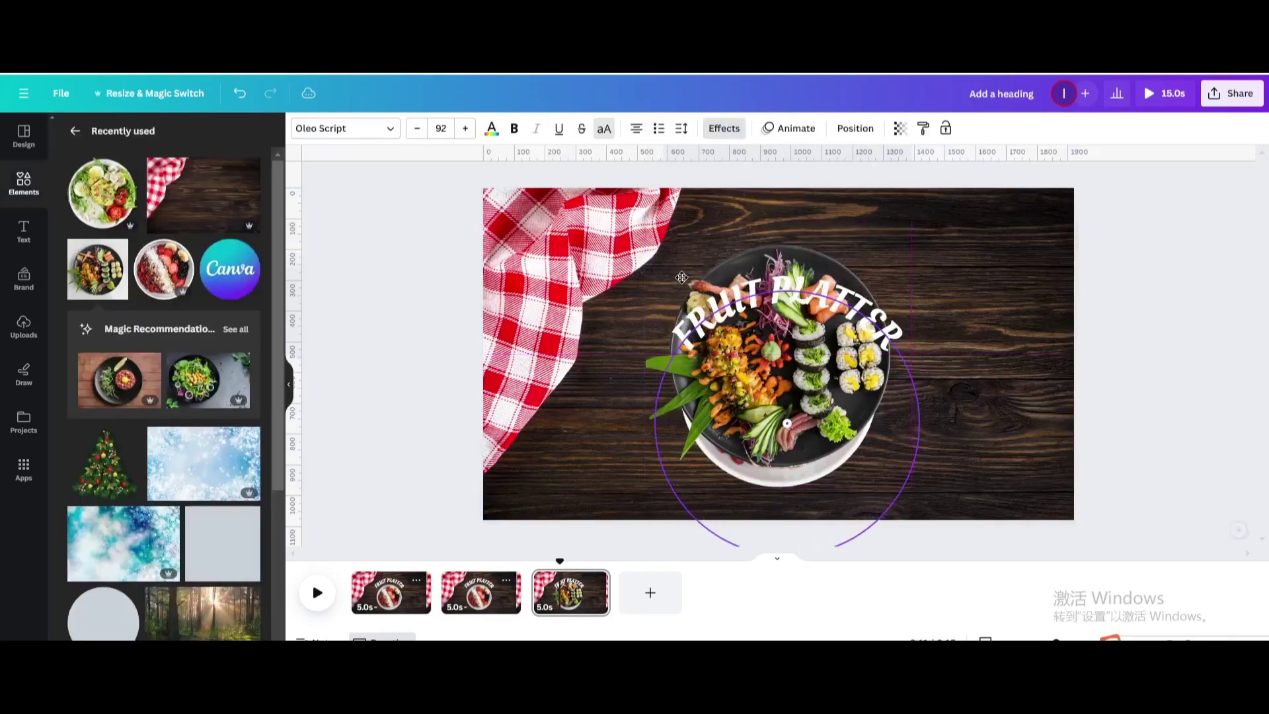
left_click(238, 92)
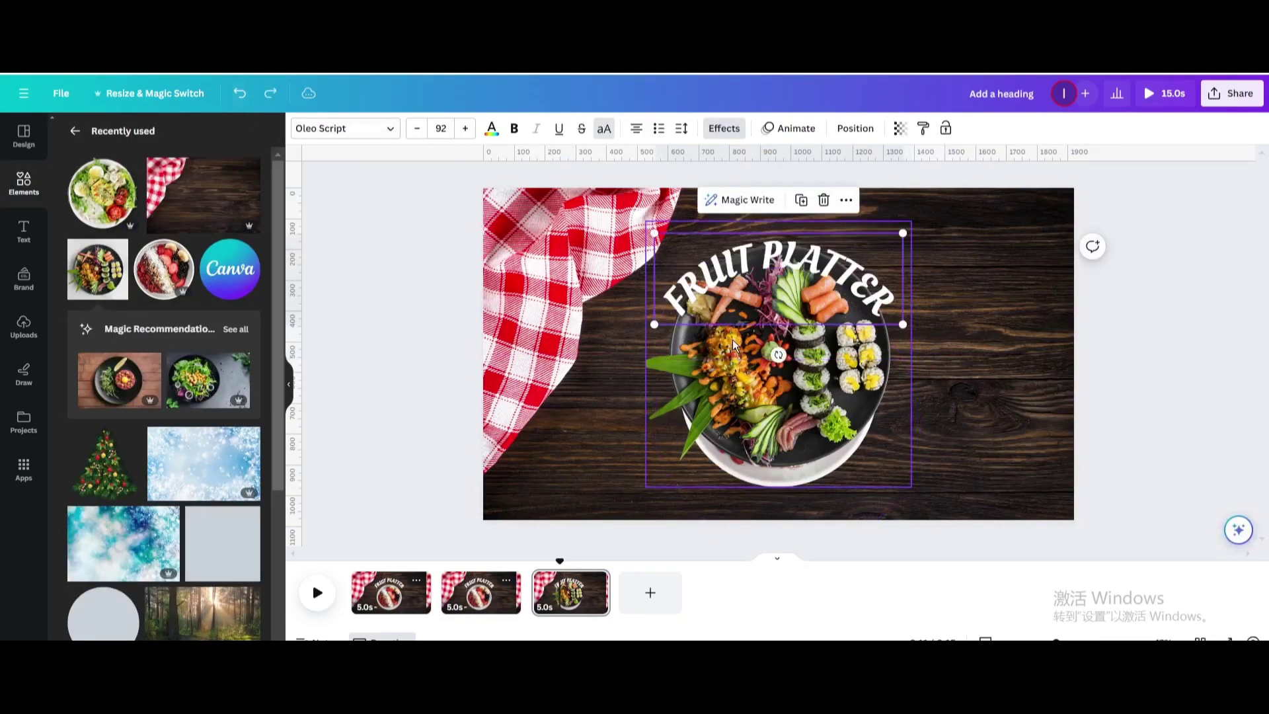
left_click(759, 358)
left_click_drag(772, 421, 765, 414)
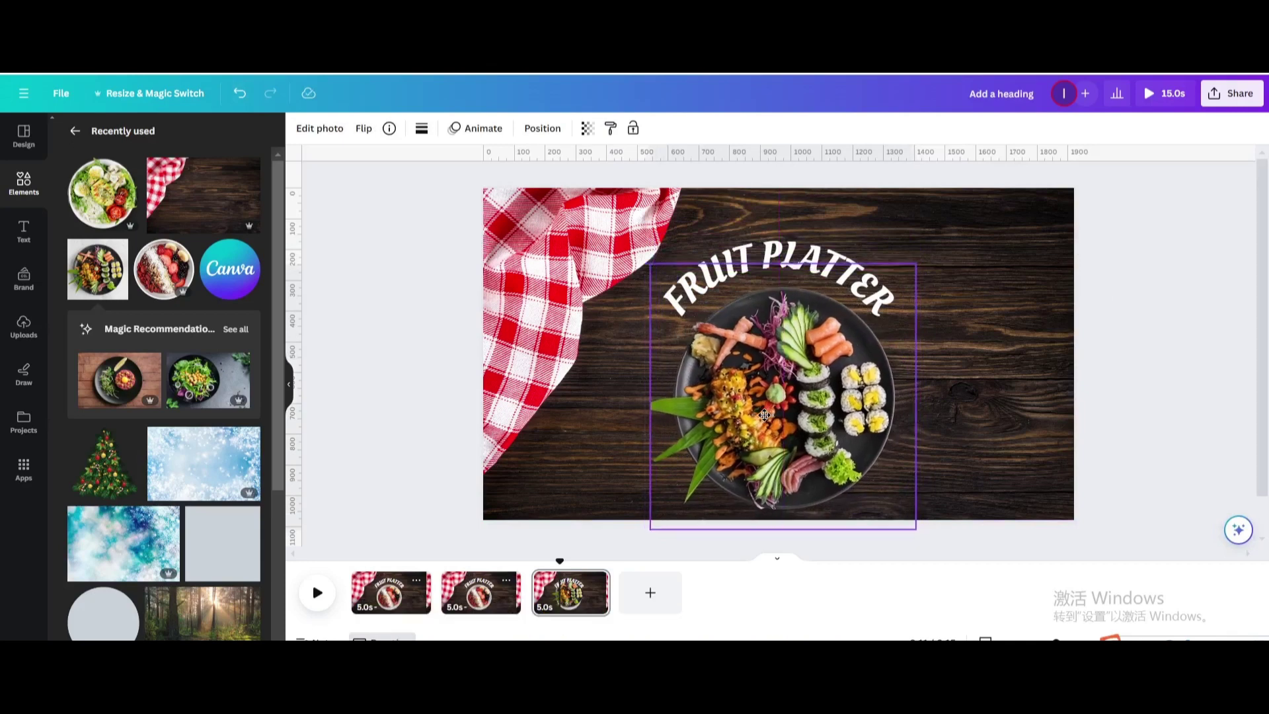
left_click(768, 420)
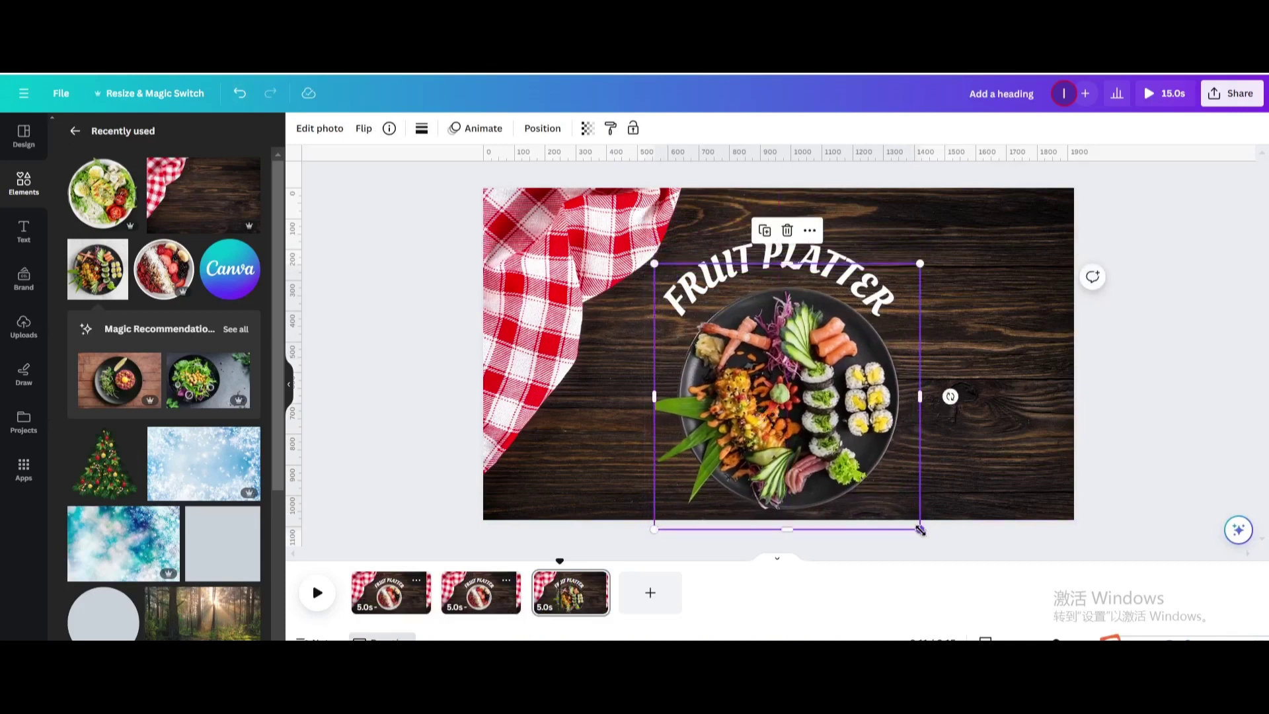
left_click_drag(920, 529, 896, 511)
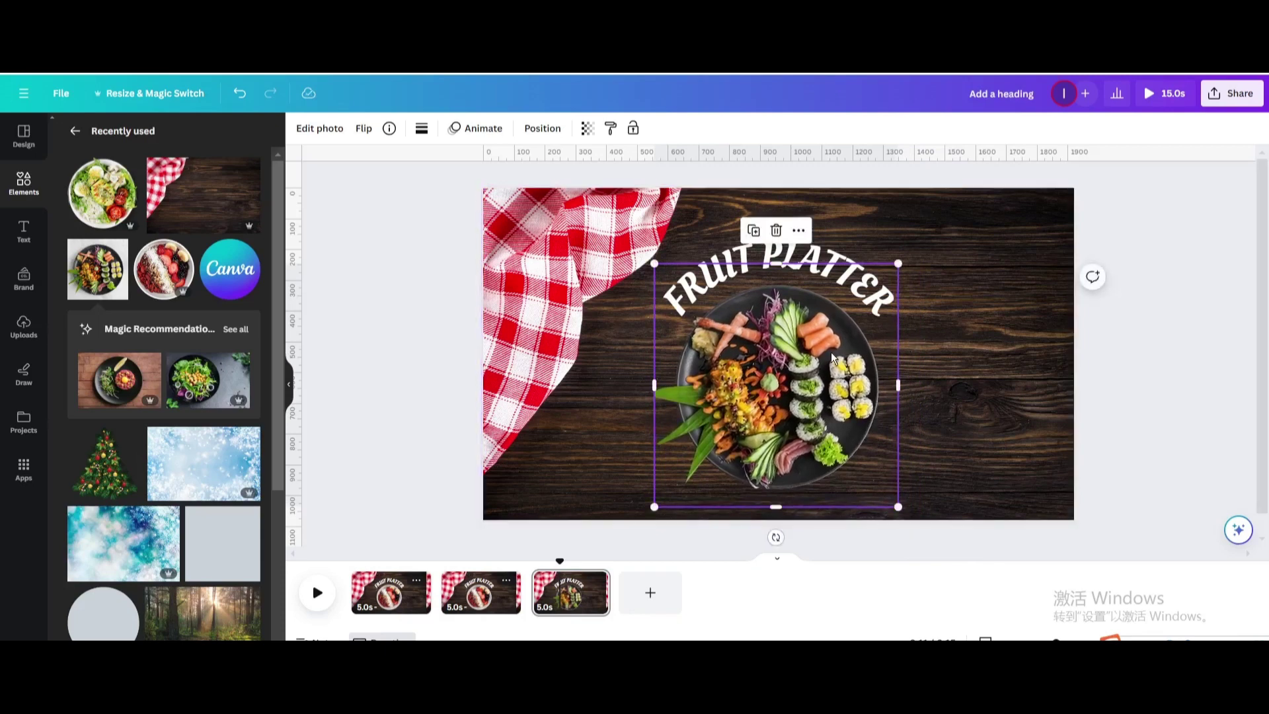
left_click_drag(749, 354, 912, 383)
left_click(766, 362)
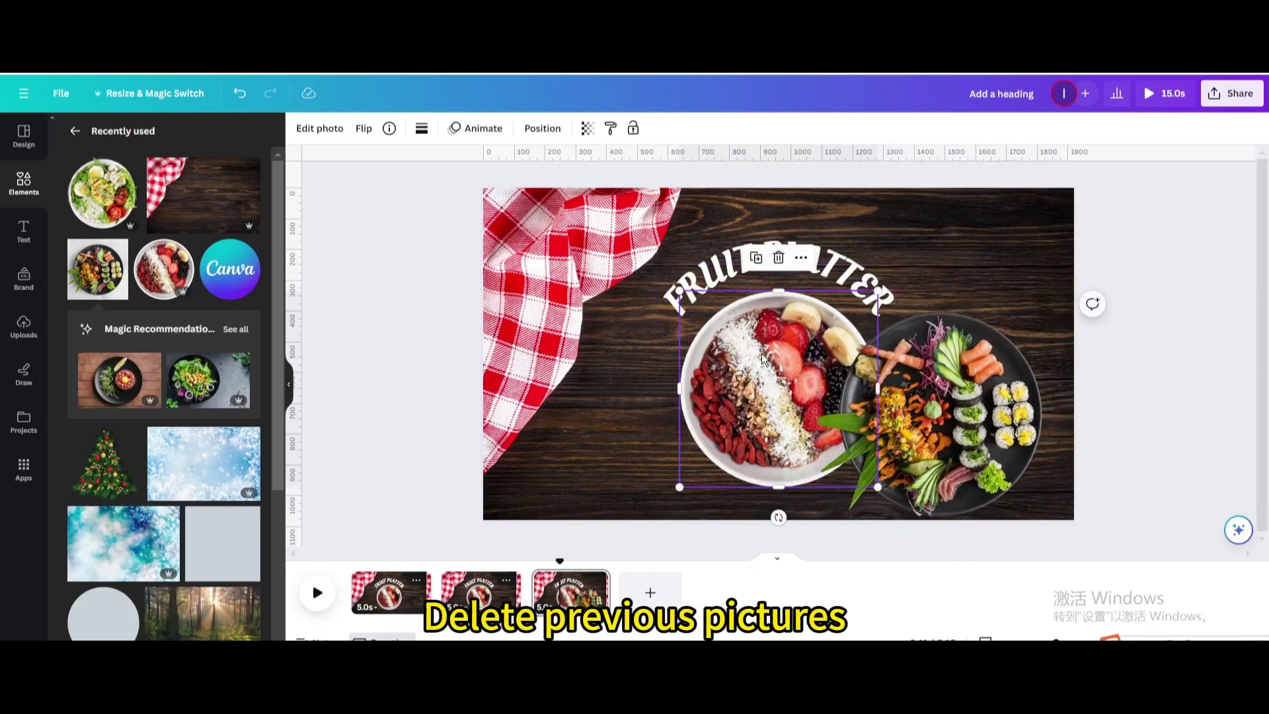
left_click(778, 258)
left_click_drag(944, 384, 787, 363)
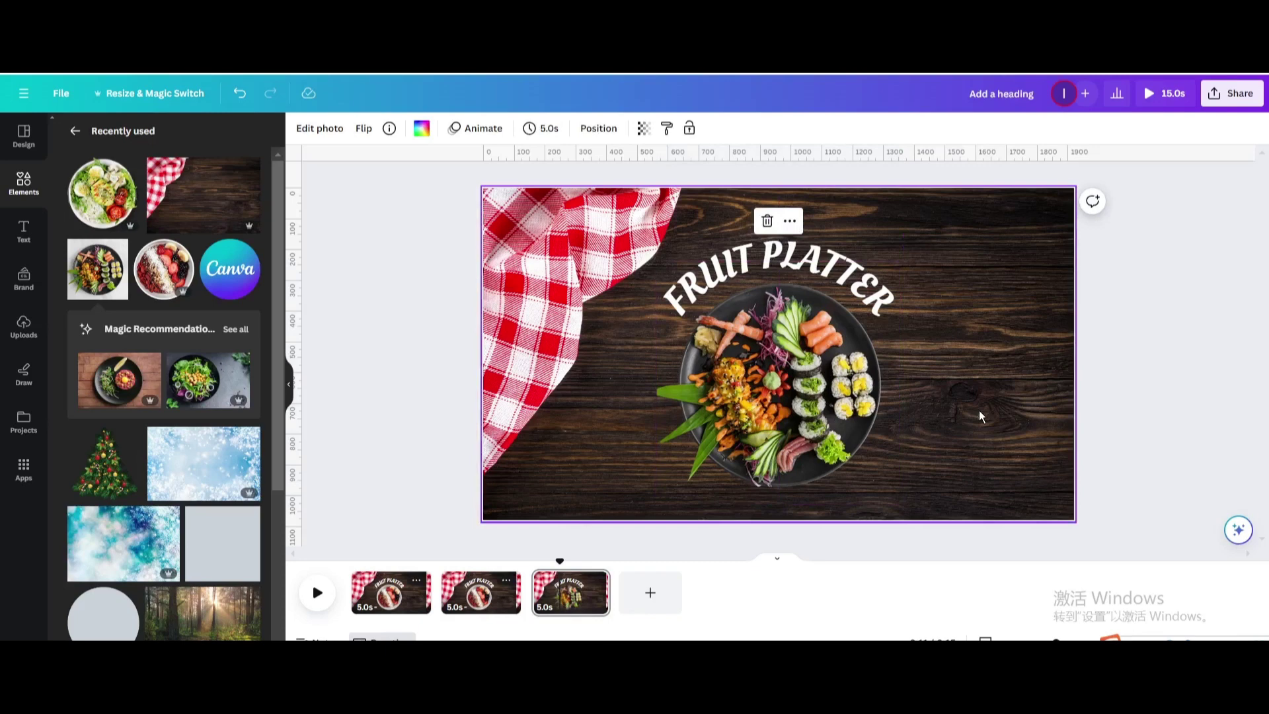
Group the title with the sushi plate, add Rotate motion and slow its speed slightly.
left_click_drag(981, 417, 793, 238)
left_click(788, 200)
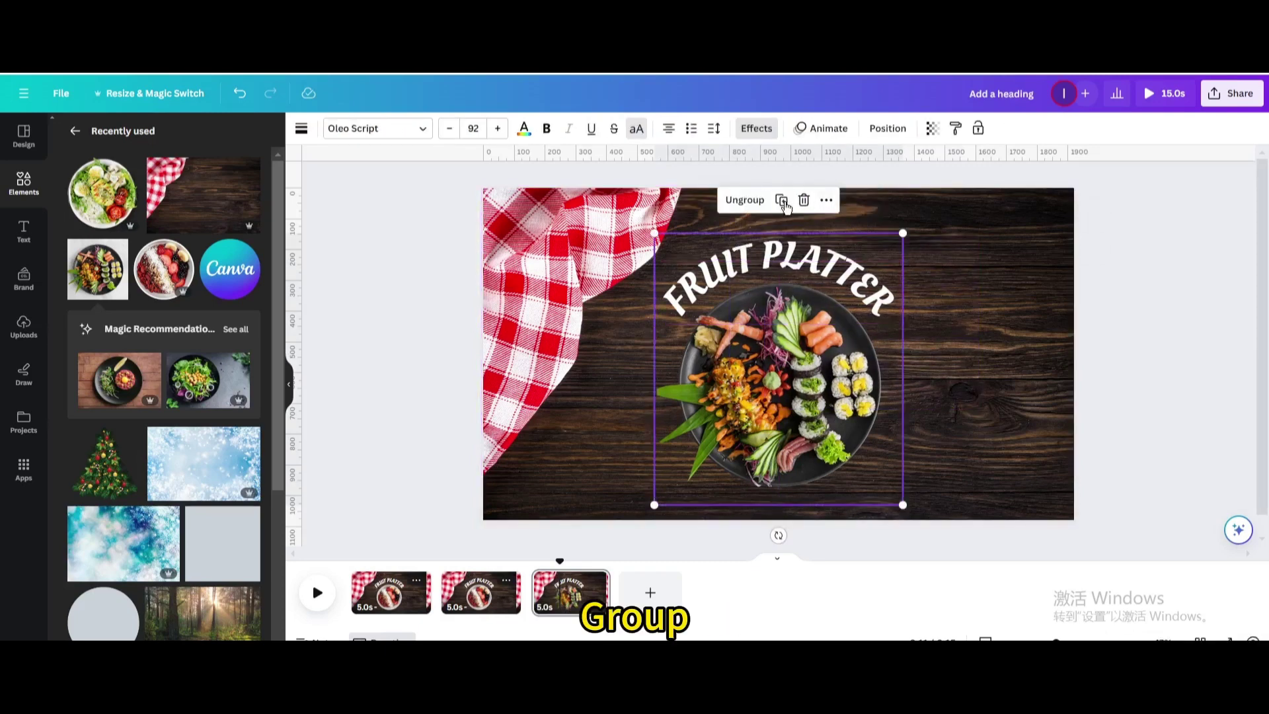
left_click(825, 128)
scroll(126, 575, "down", 5)
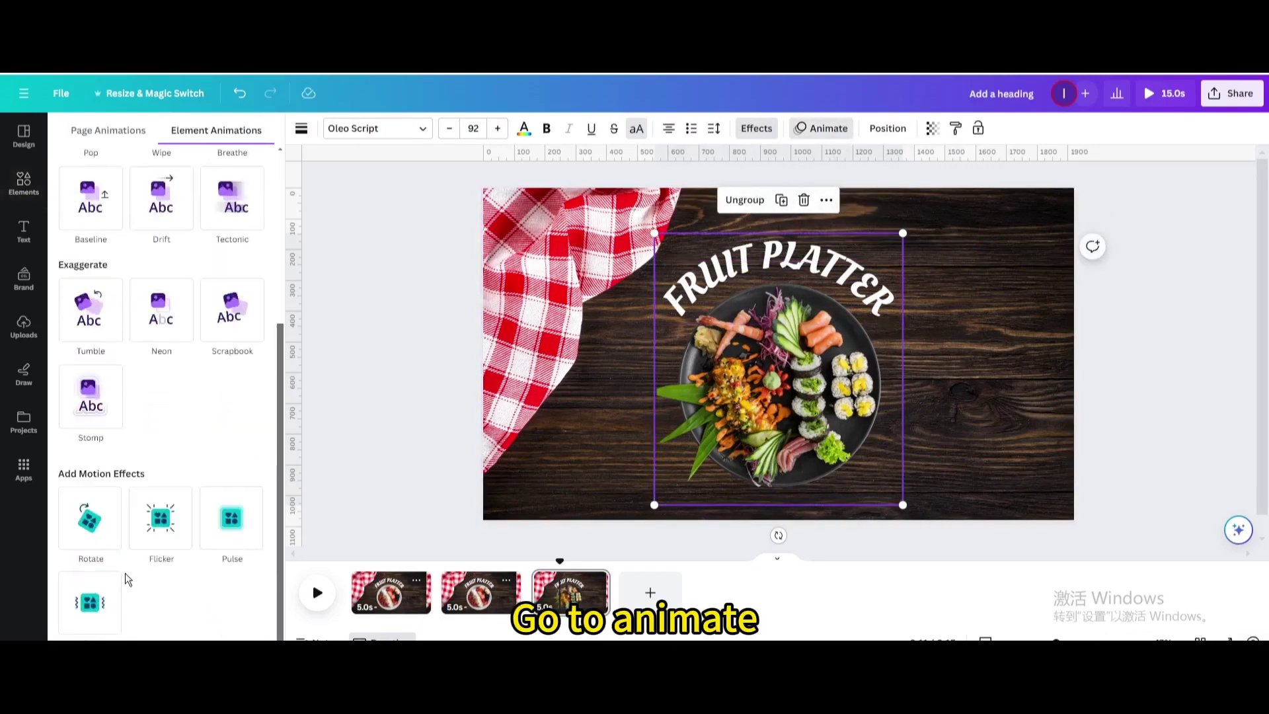
left_click(103, 492)
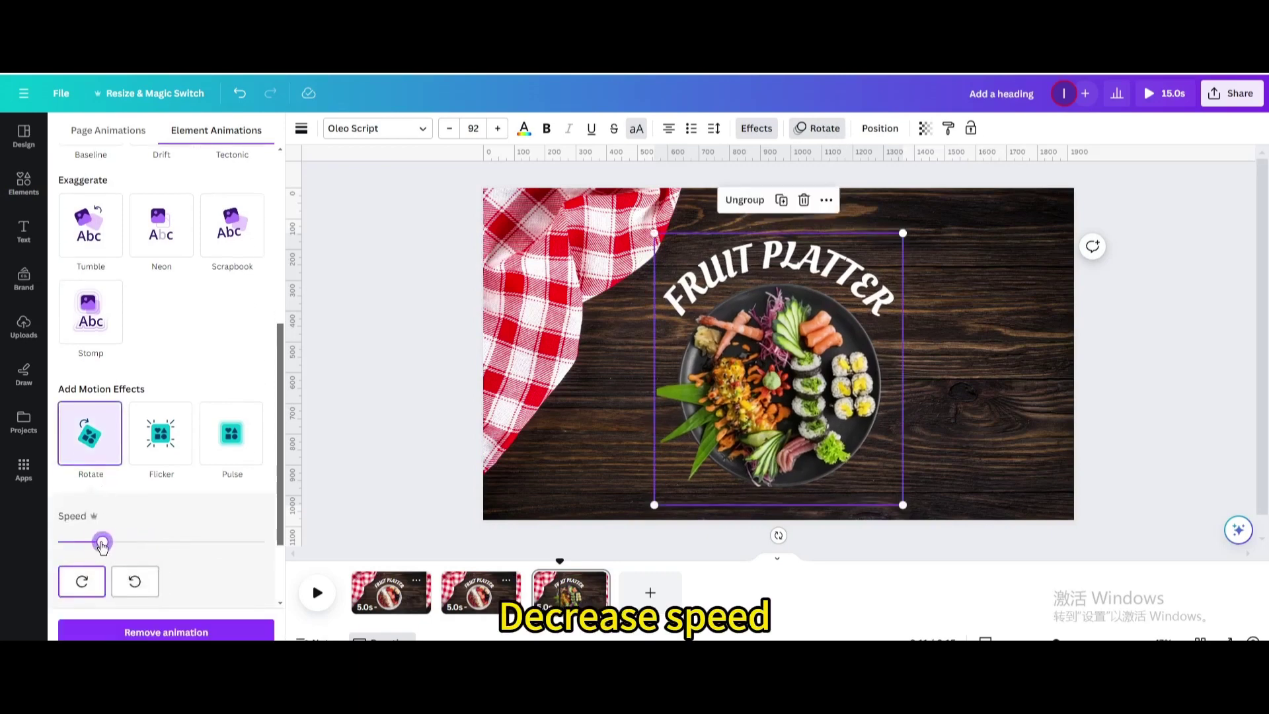
left_click_drag(101, 542, 95, 543)
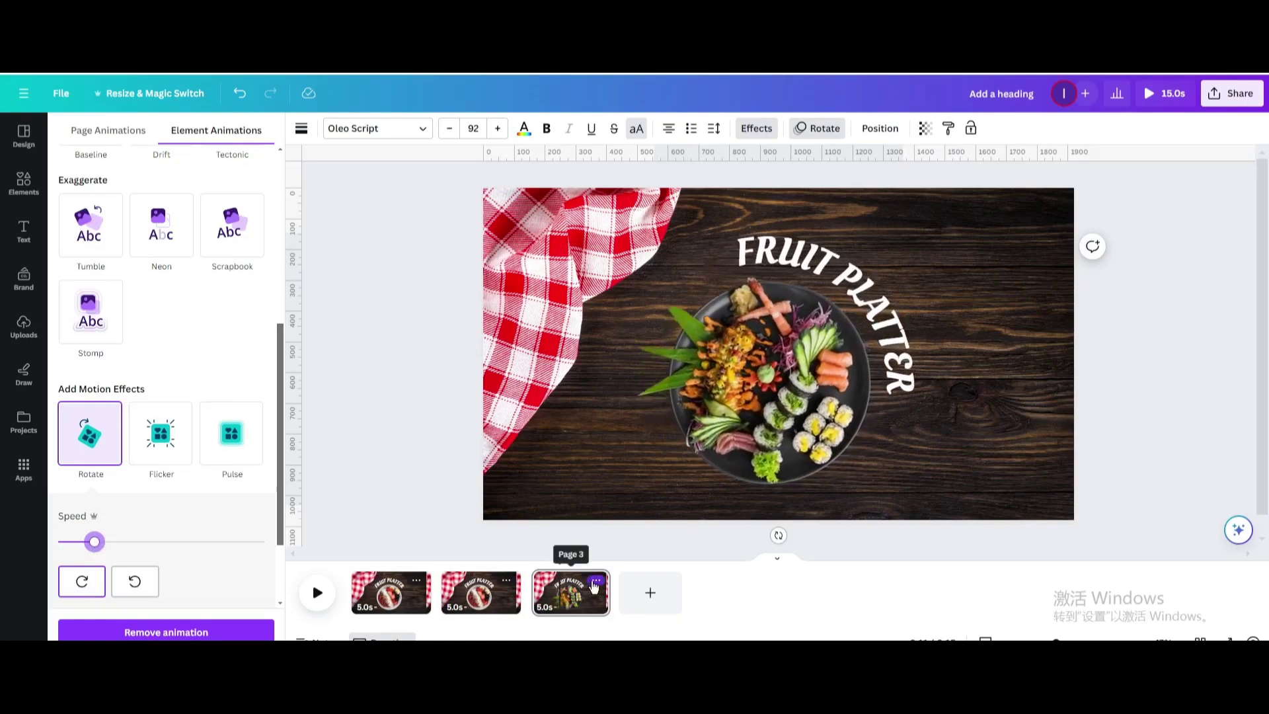
Duplicate page 3 as a fourth page and trim pages 2 and 3 to 0.8s and 0.7s.
left_click(594, 581)
left_click(620, 373)
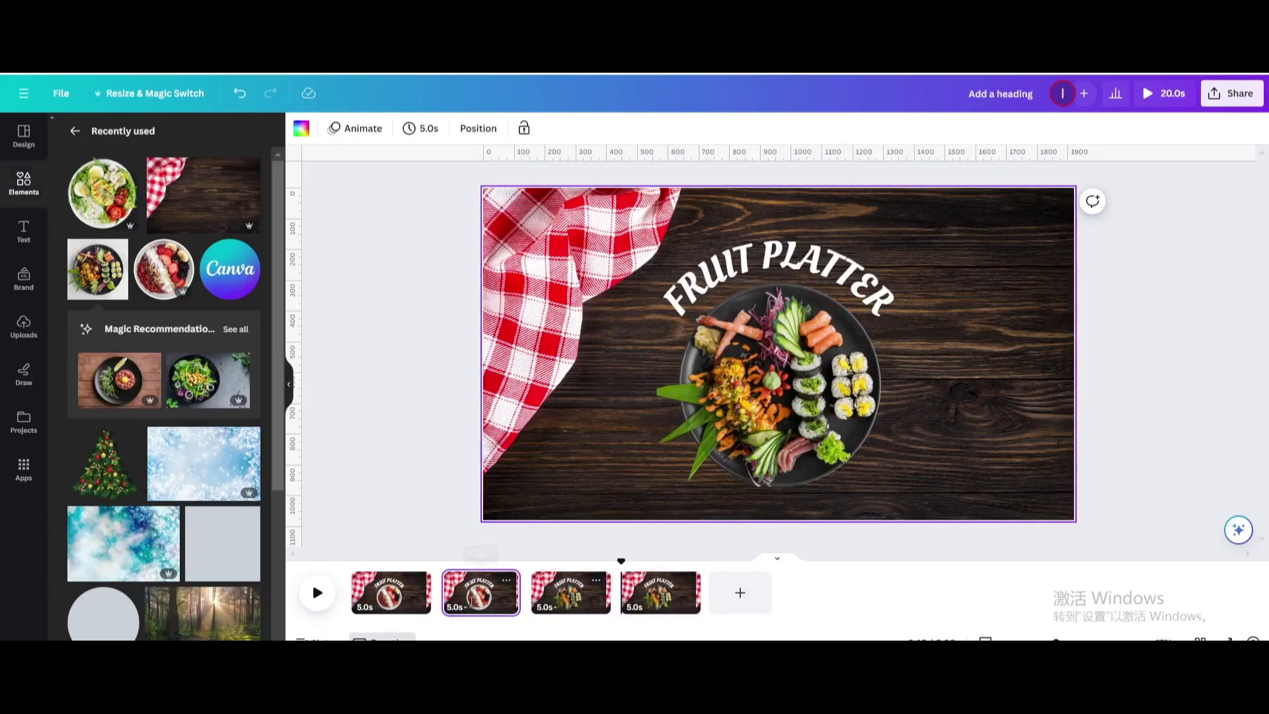
left_click_drag(518, 593, 449, 600)
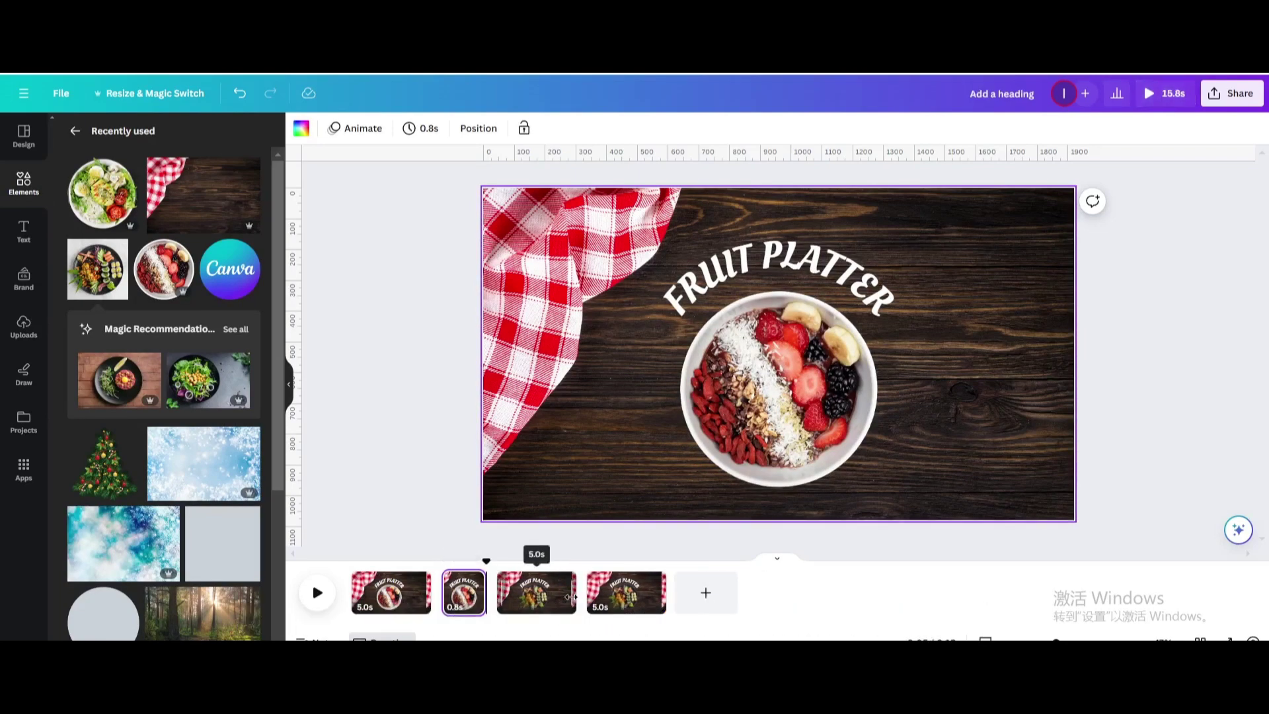
left_click_drag(575, 599, 502, 602)
left_click(461, 605)
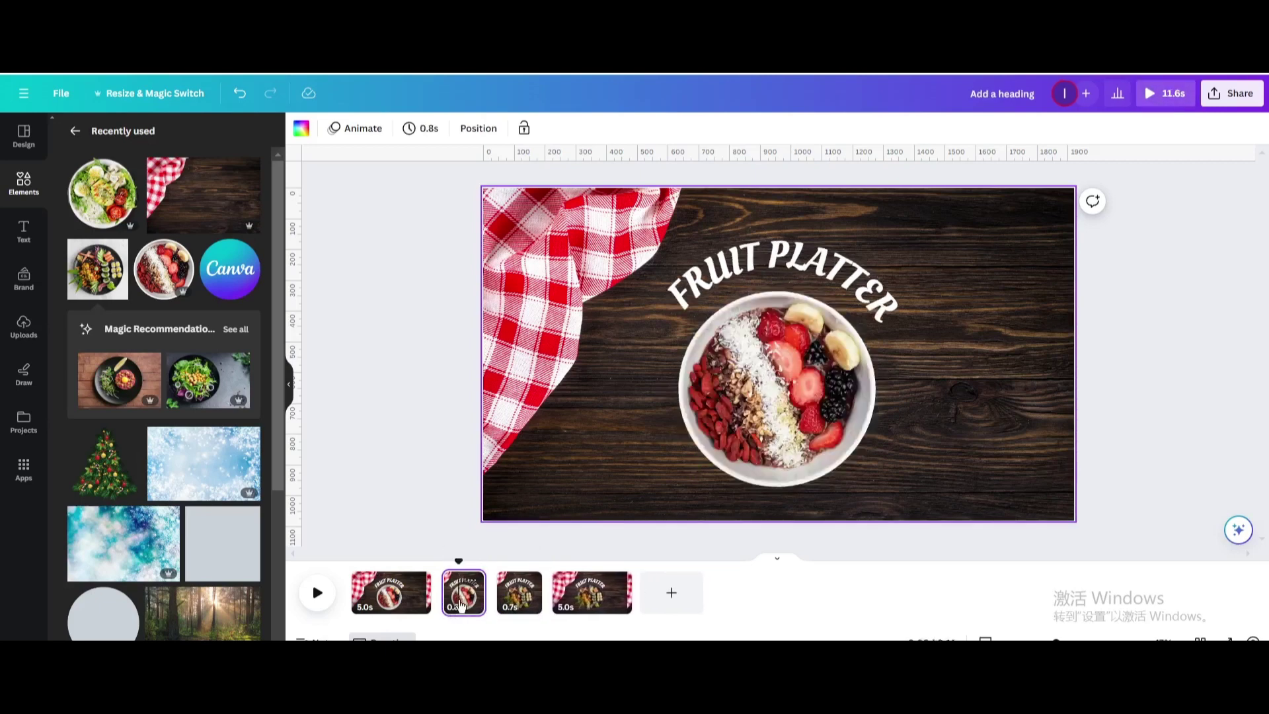
left_click(688, 382)
Set the Rotate speed to maximum for the title groups on pages 2 and 3.
left_click(802, 136)
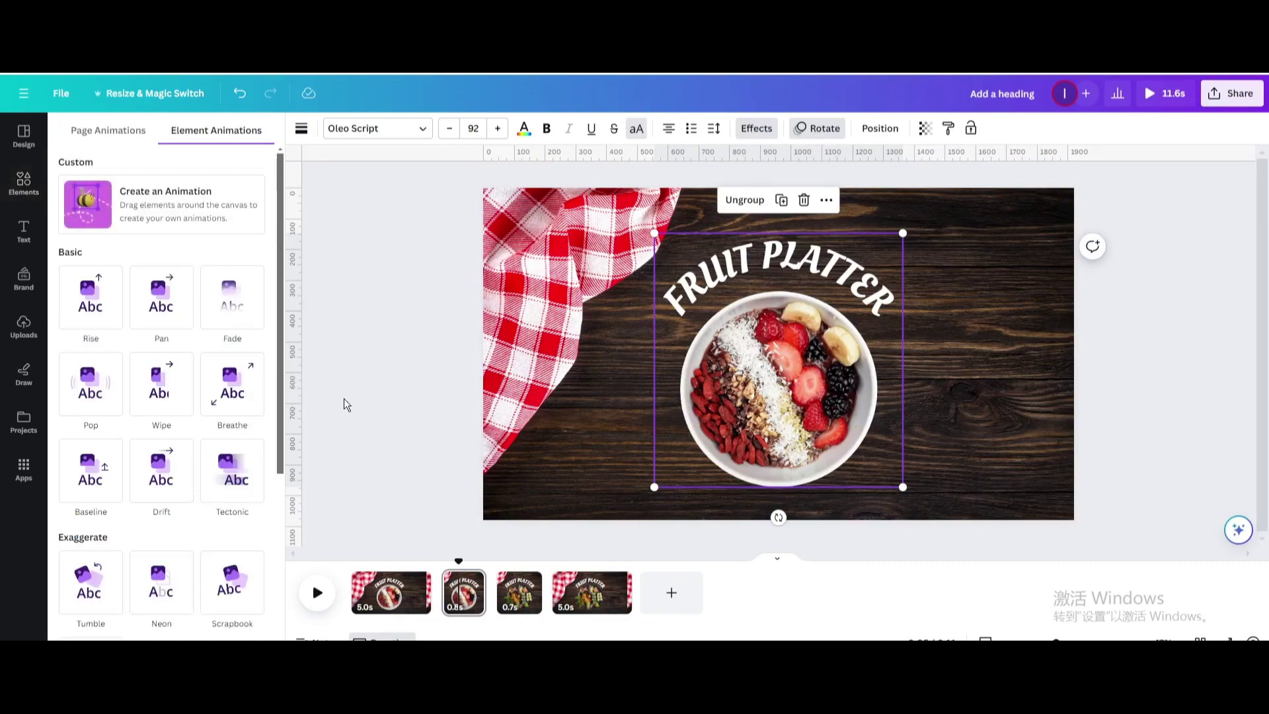
scroll(133, 567, "down", 3)
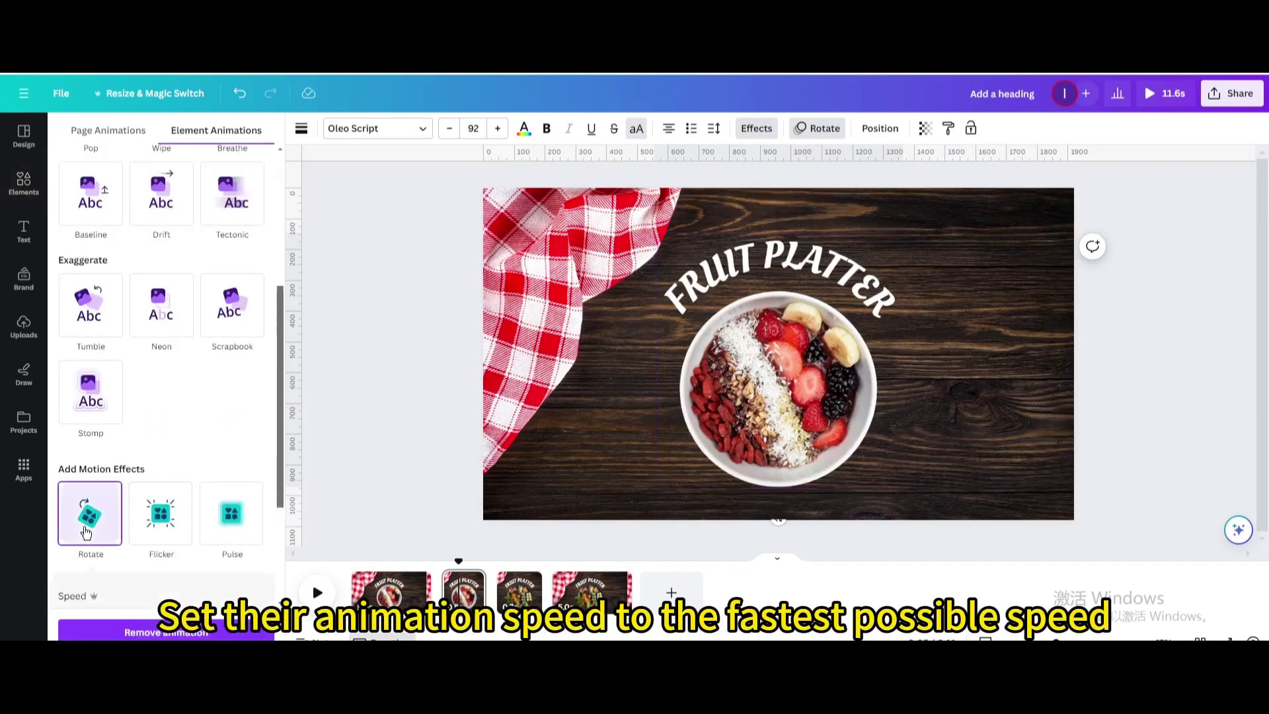
scroll(126, 575, "down", 2)
left_click_drag(101, 543, 299, 553)
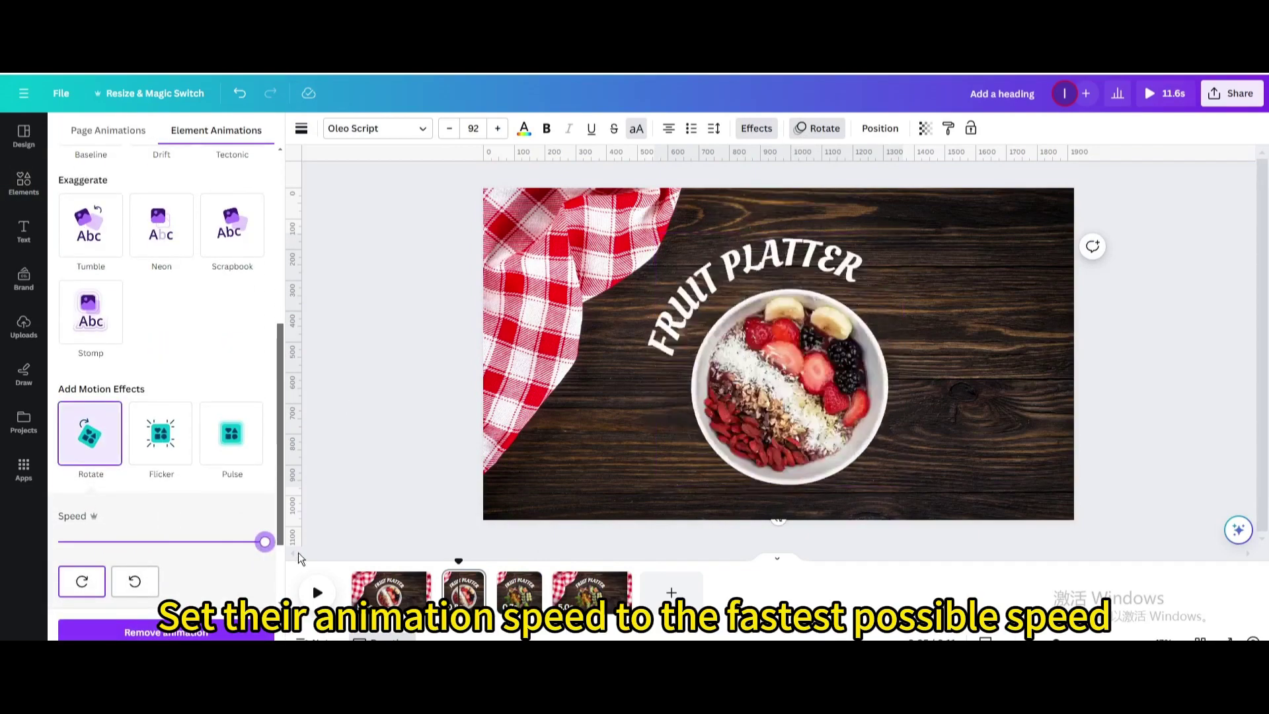
left_click(517, 609)
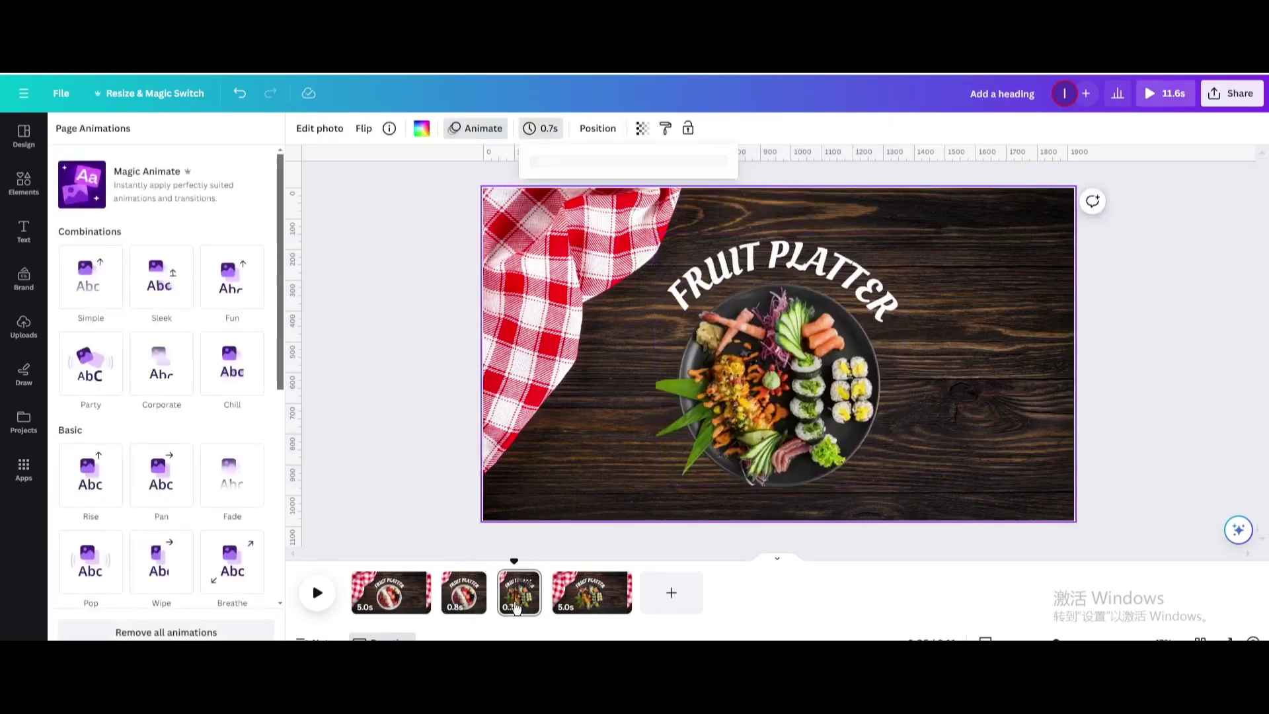
left_click(758, 322)
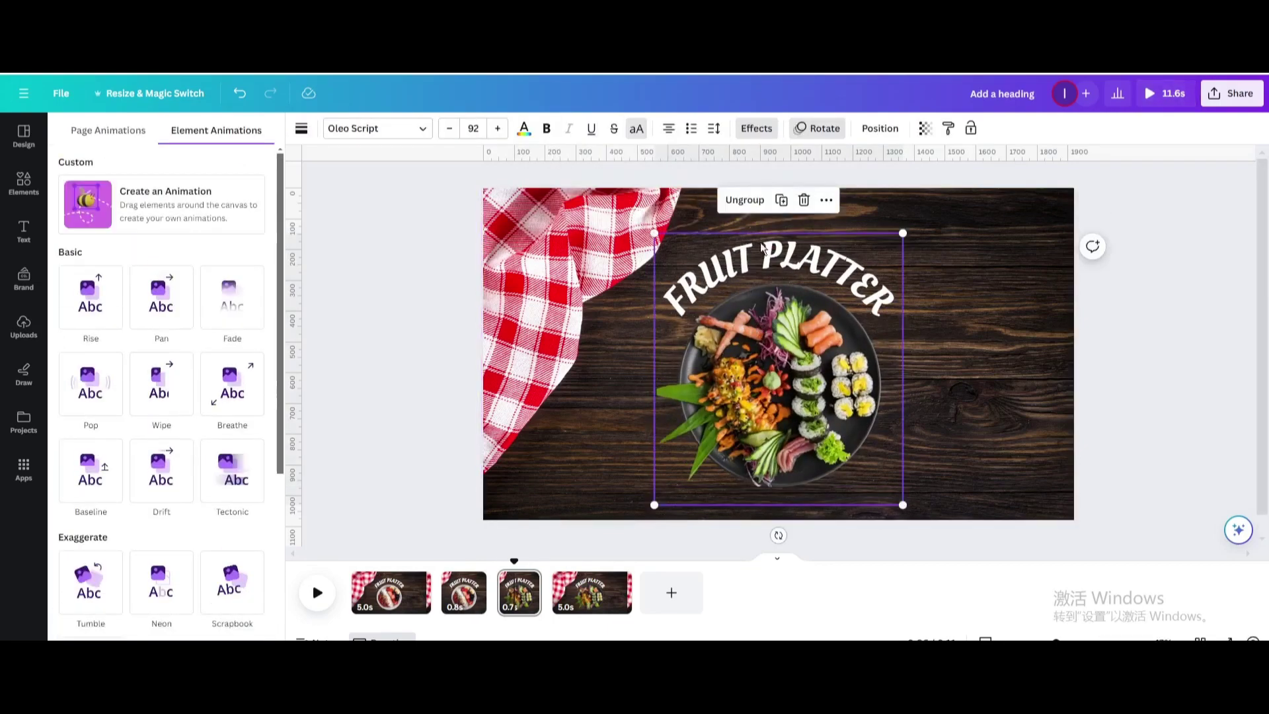
left_click(820, 130)
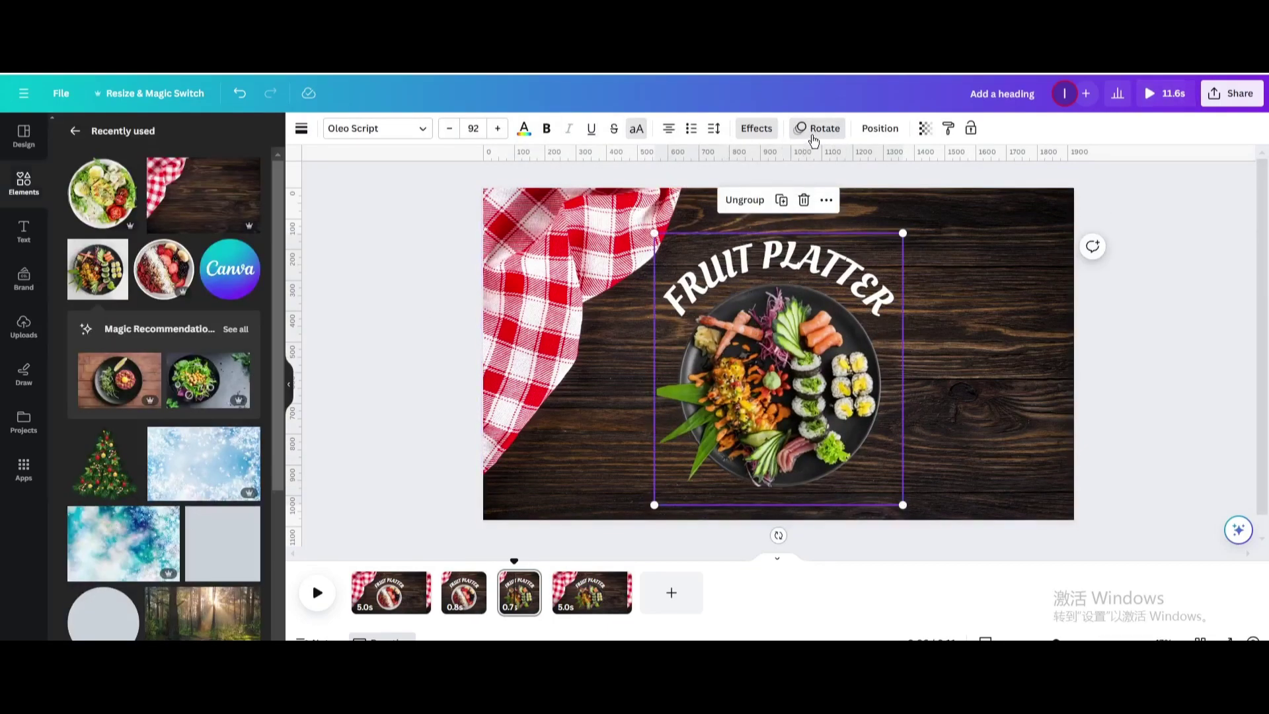
left_click(814, 132)
scroll(88, 463, "down", 5)
left_click(88, 510)
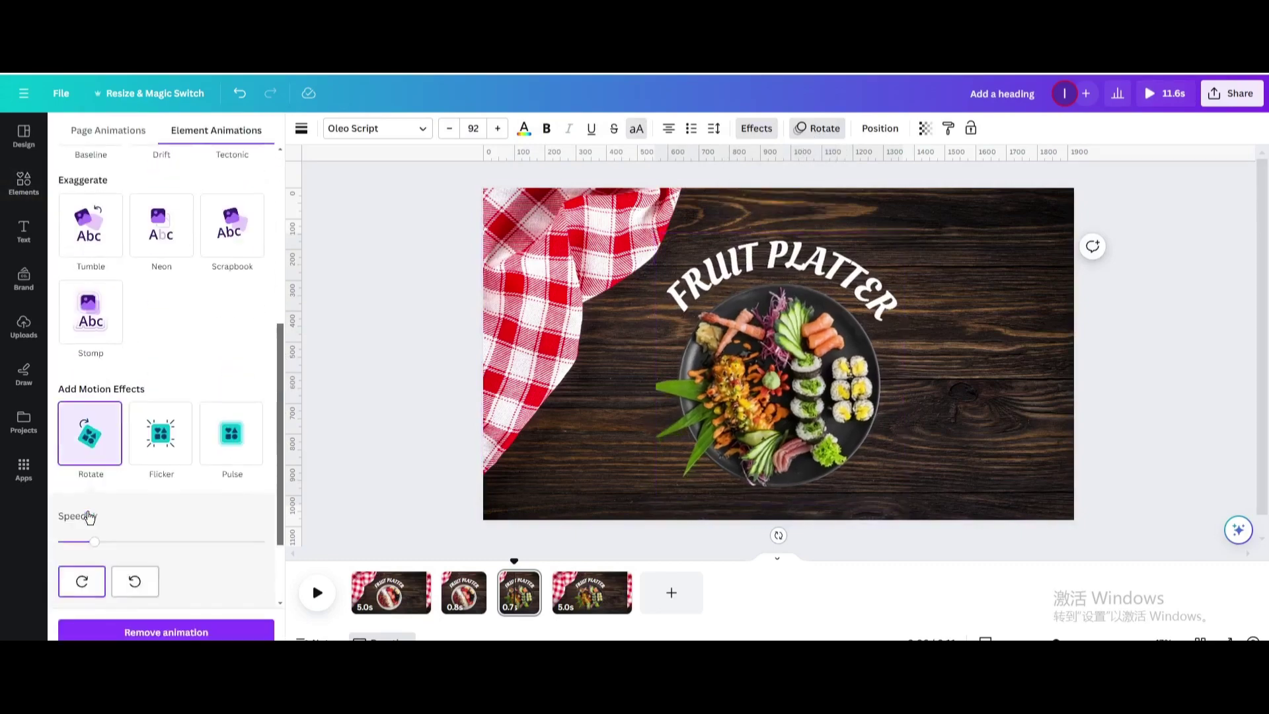
scroll(93, 496, "down", 2)
left_click_drag(94, 430, 265, 431)
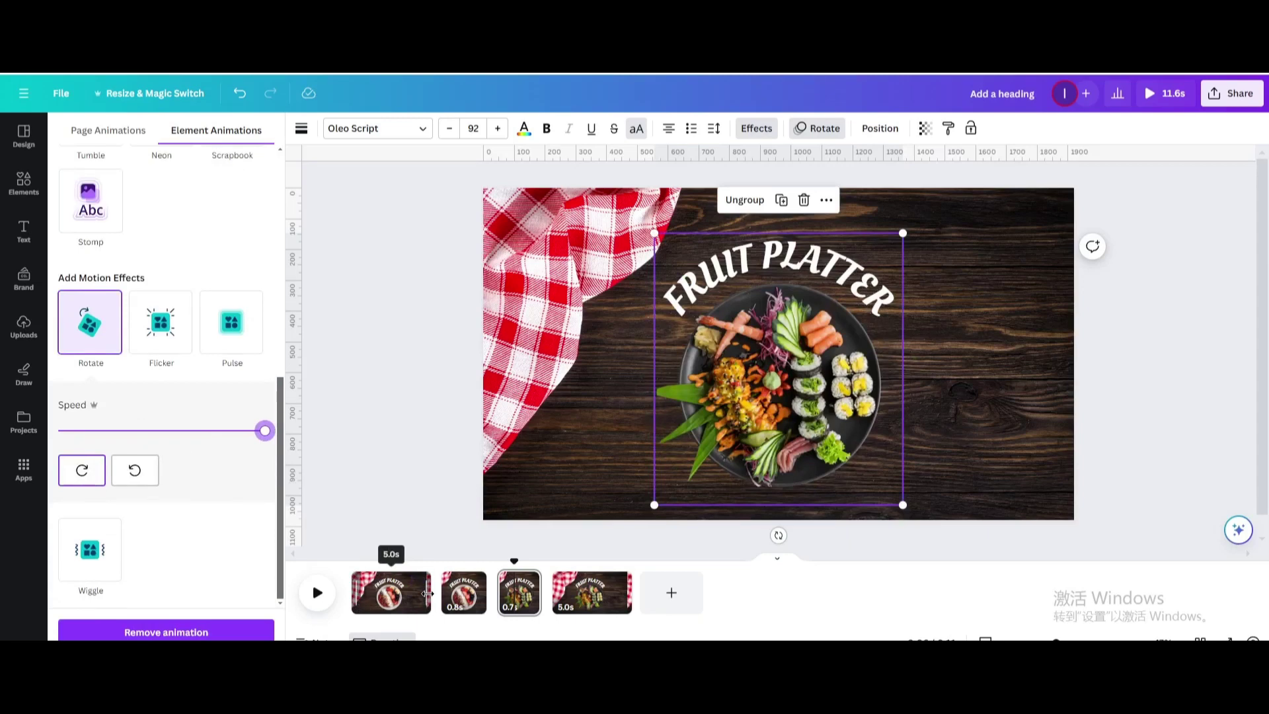
Trim pages 1 and 4 to 3.6 seconds each, making the video 8.9s long.
left_click_drag(406, 598, 408, 598)
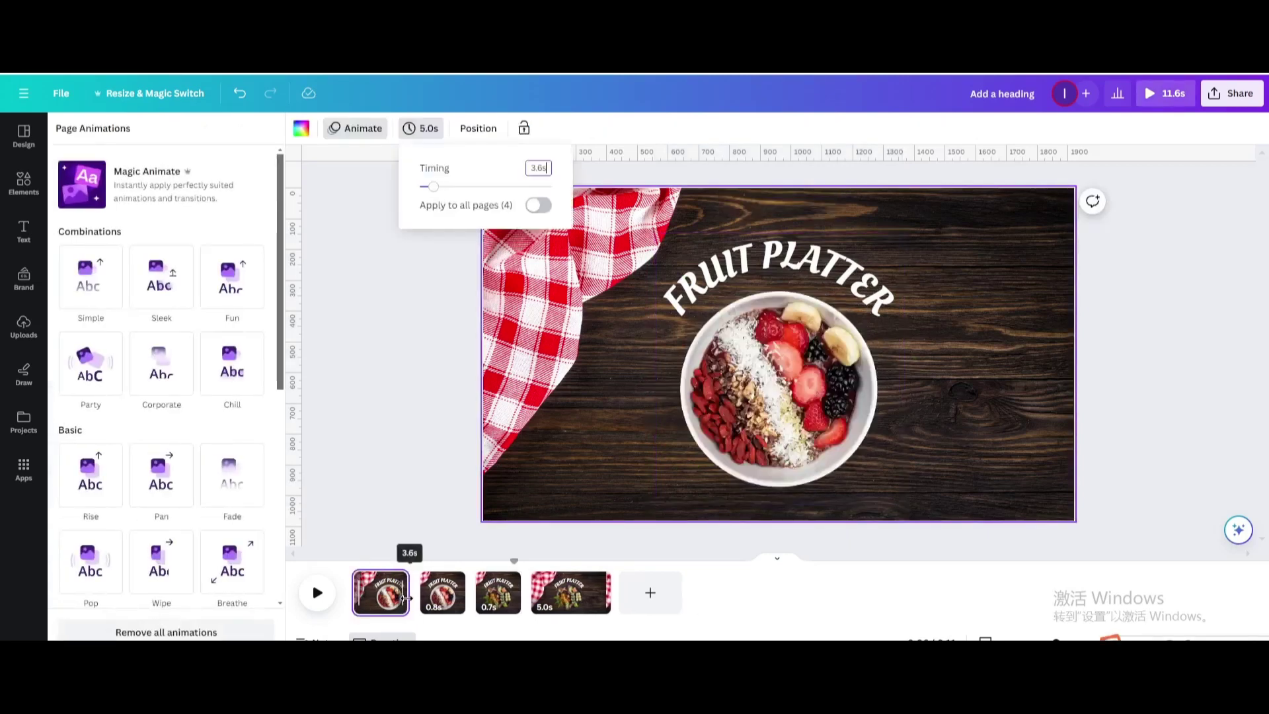
left_click_drag(603, 594, 585, 590)
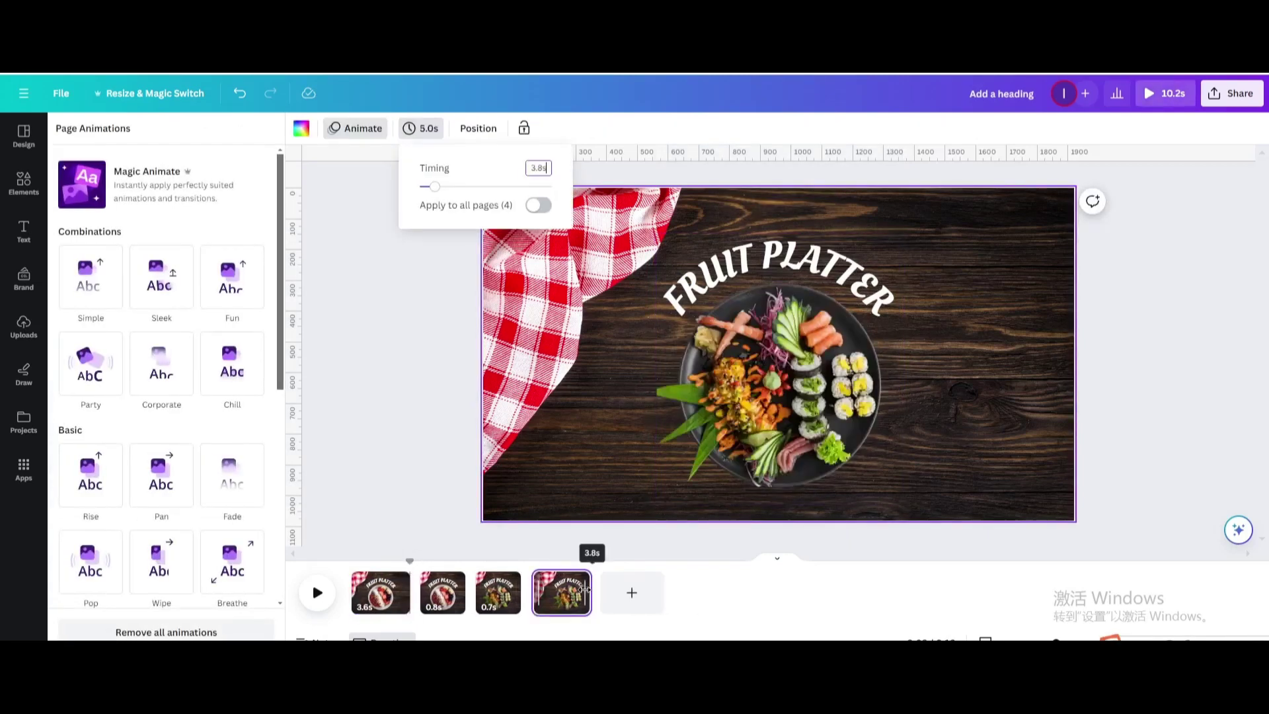
left_click(417, 598)
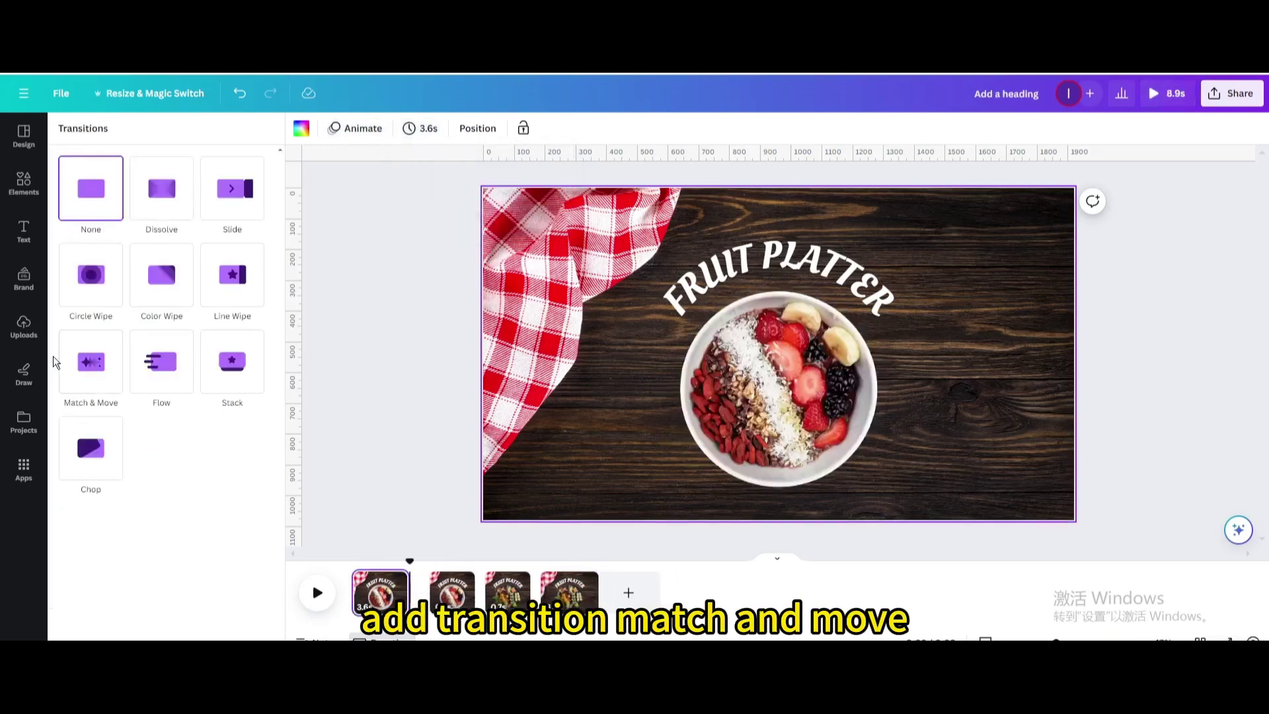
Apply a 0.3-second Match & Move transition between all four pages, bringing the video to 8.0s.
left_click(91, 361)
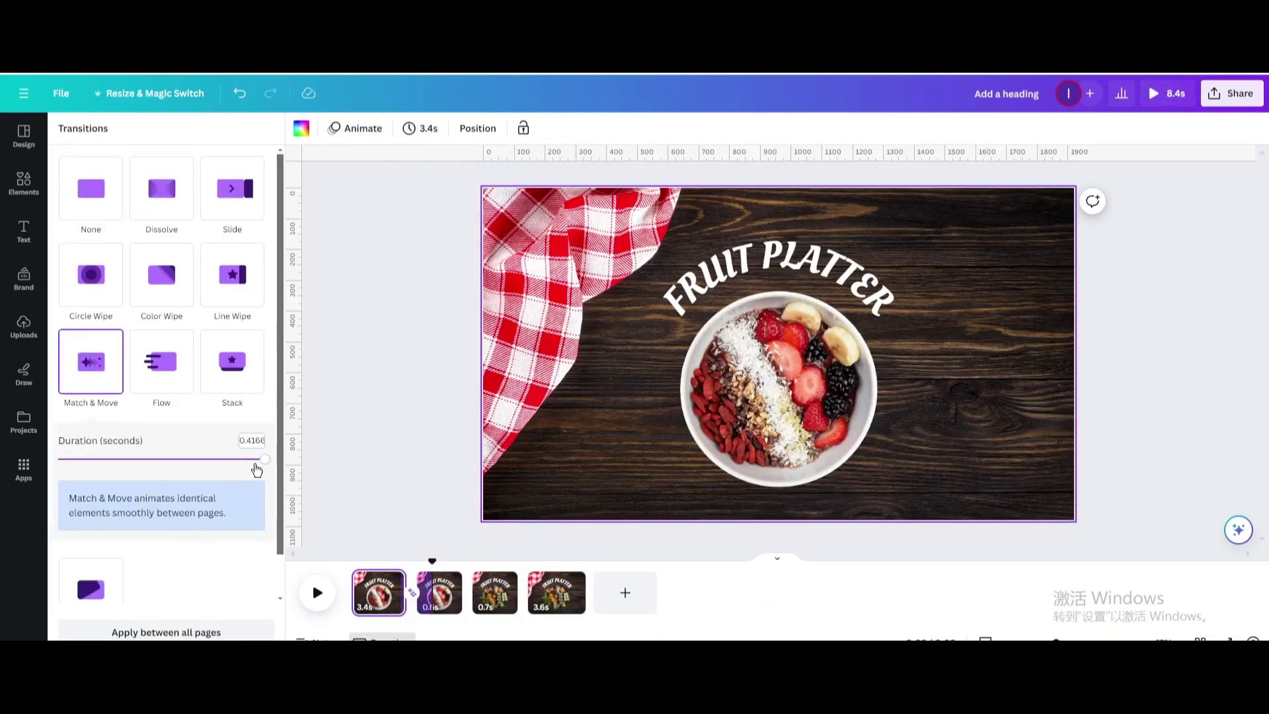
left_click_drag(257, 466, 206, 473)
left_click(165, 631)
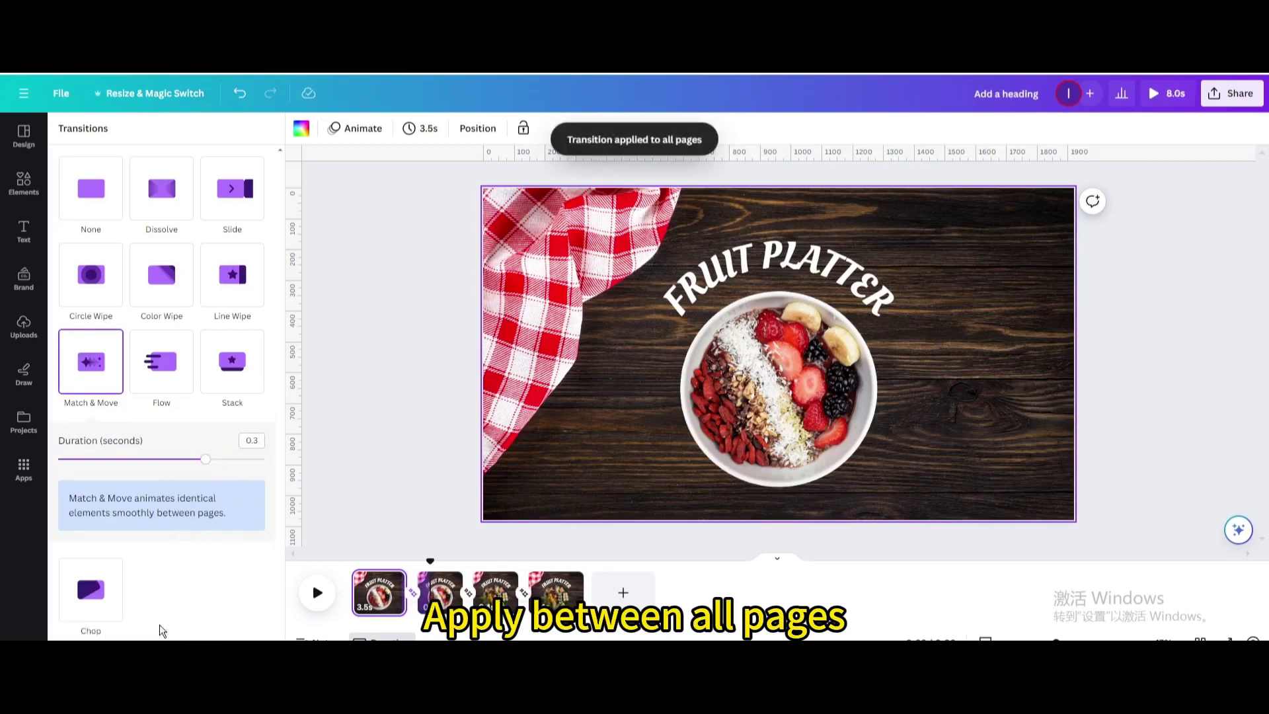
Preview the 8-second FRUIT PLATTER video full screen, then download all pages as a 1080p MP4.
left_click(1167, 96)
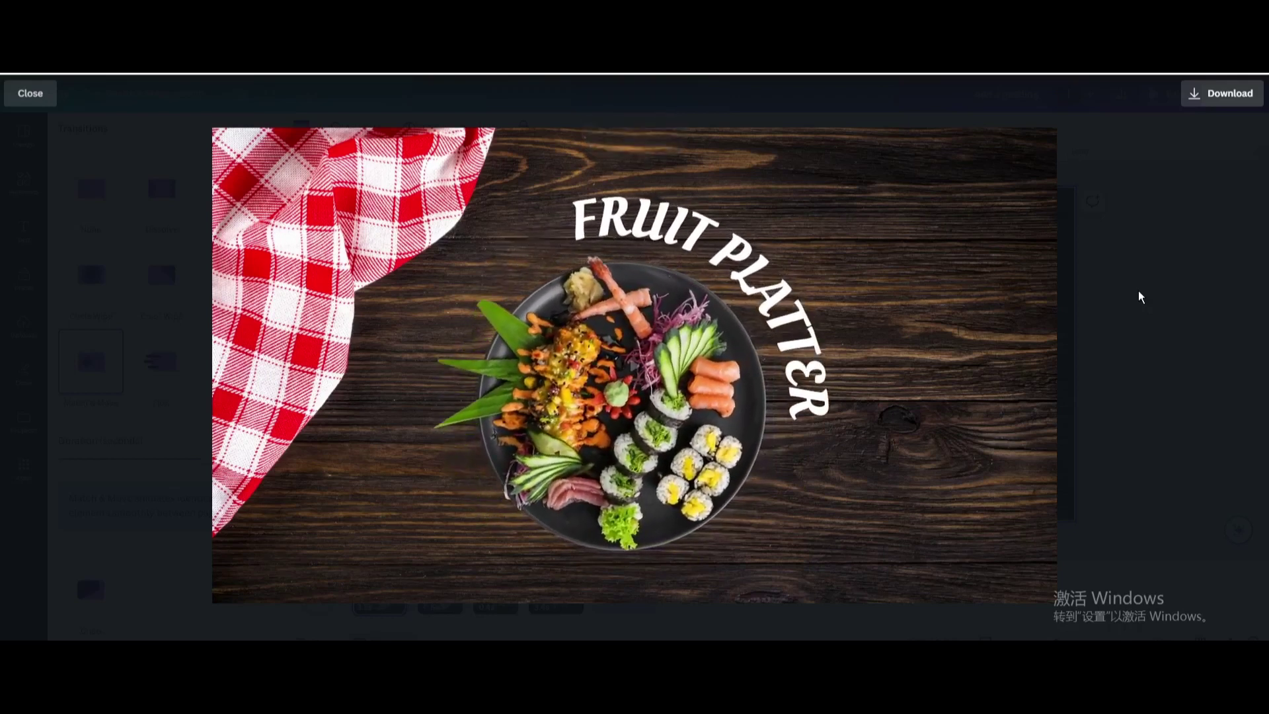
key("Escape")
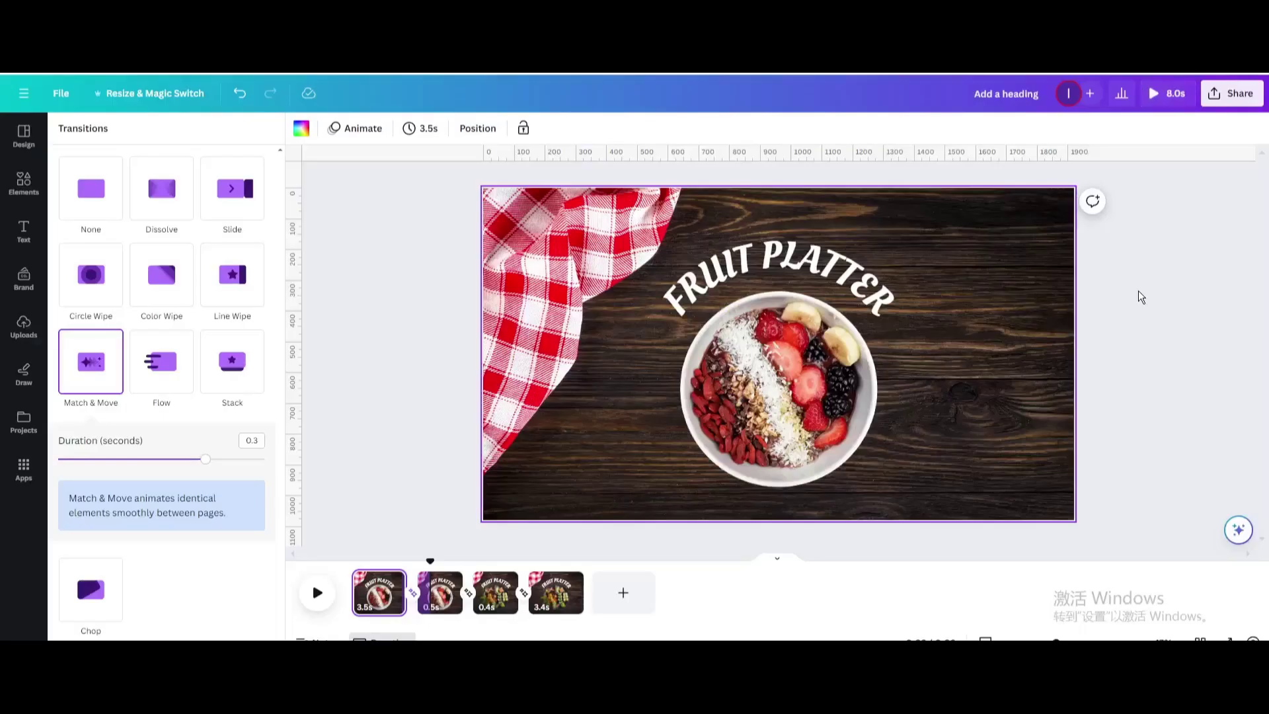
left_click(1231, 93)
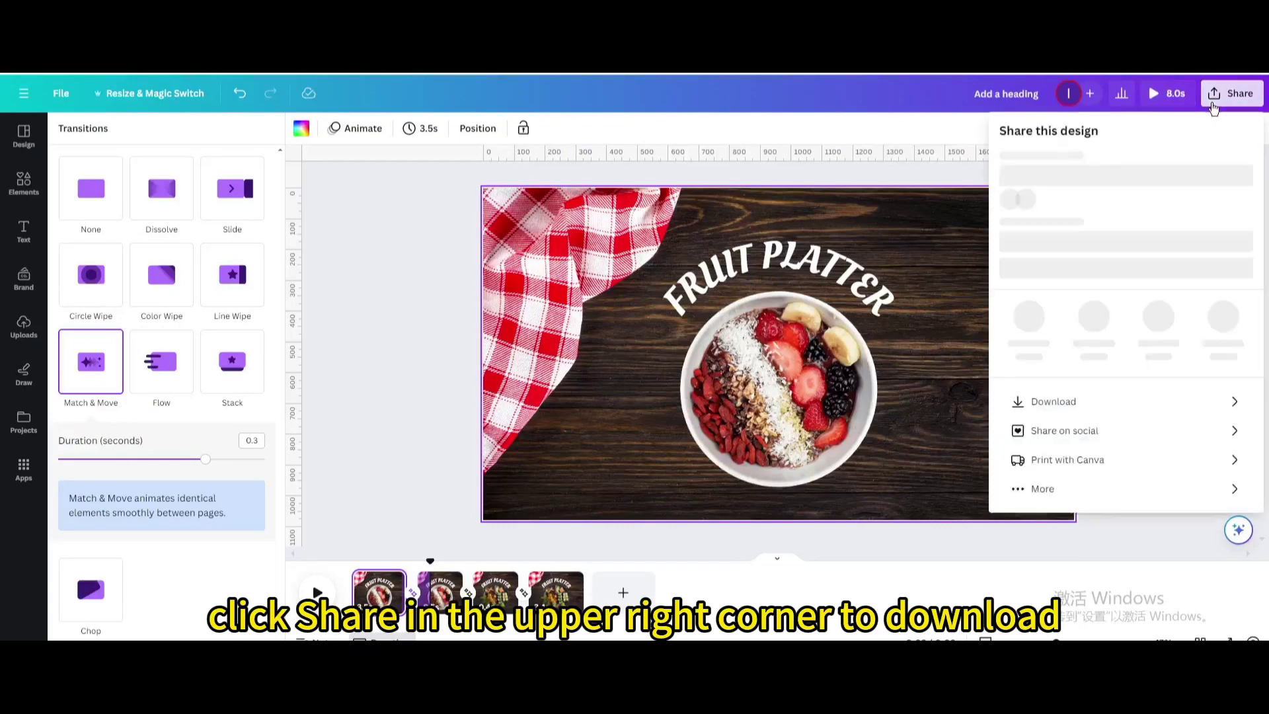
left_click(1086, 422)
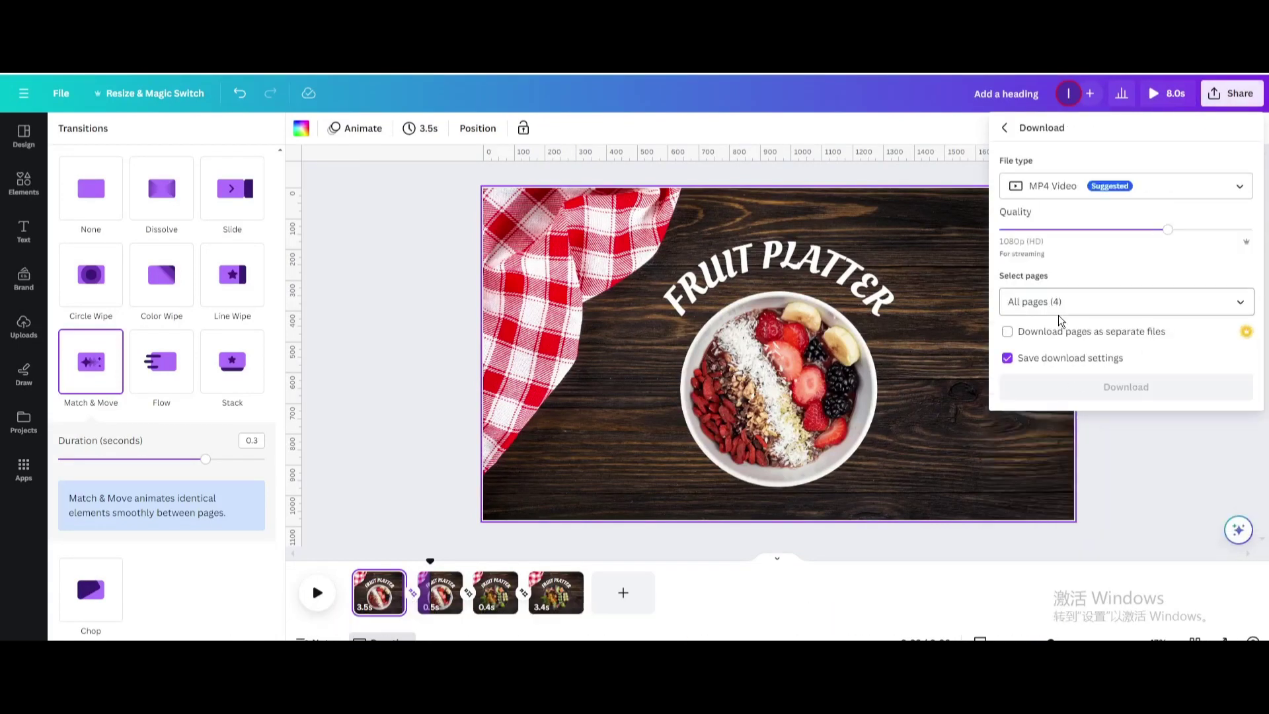
left_click(1116, 393)
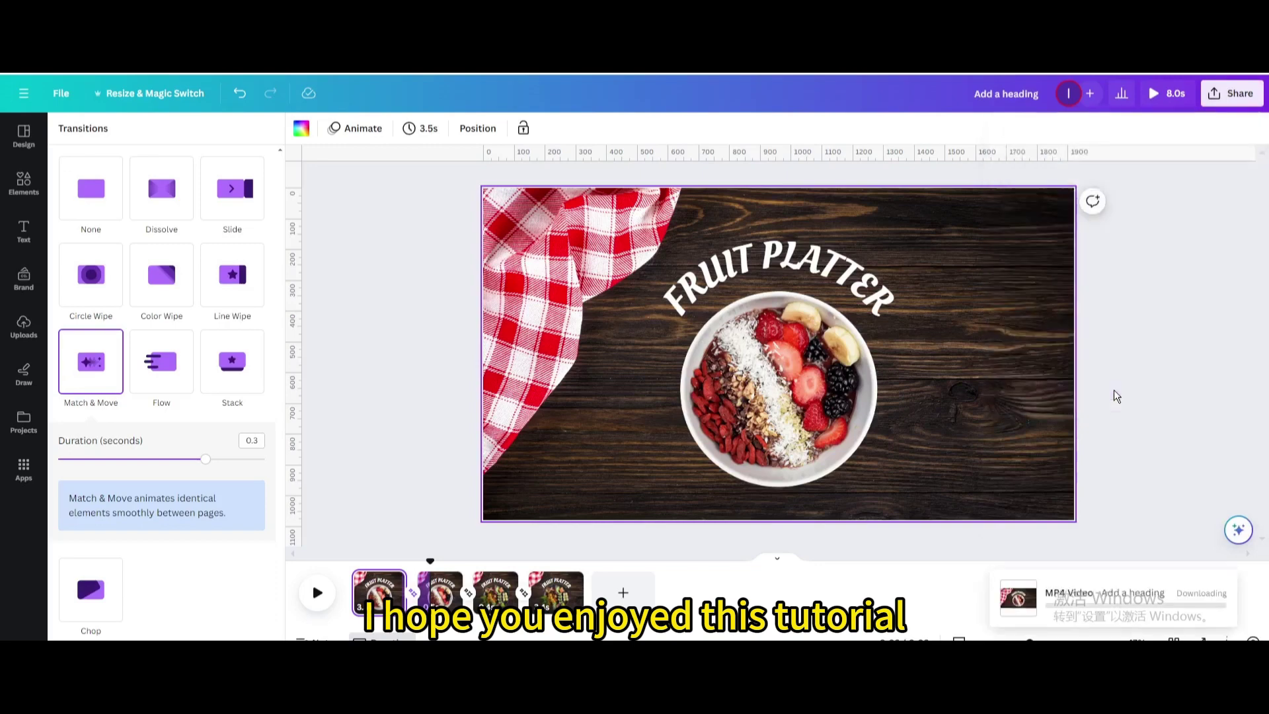